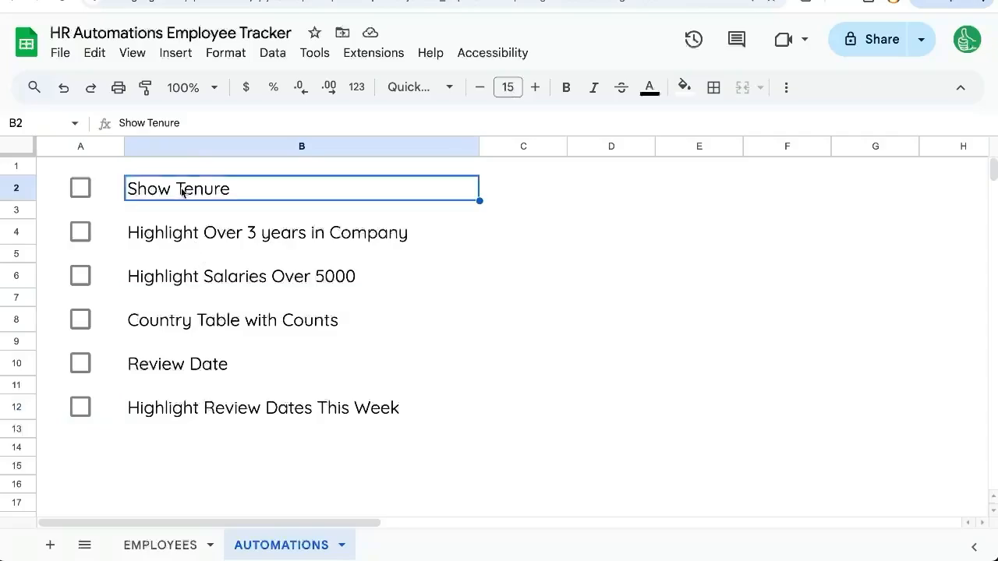
Go through the automation tasks listed on the AUTOMATIONS sheet, from Highlight Over 3 years in Company to Highlight Review Dates This Week
click(179, 237)
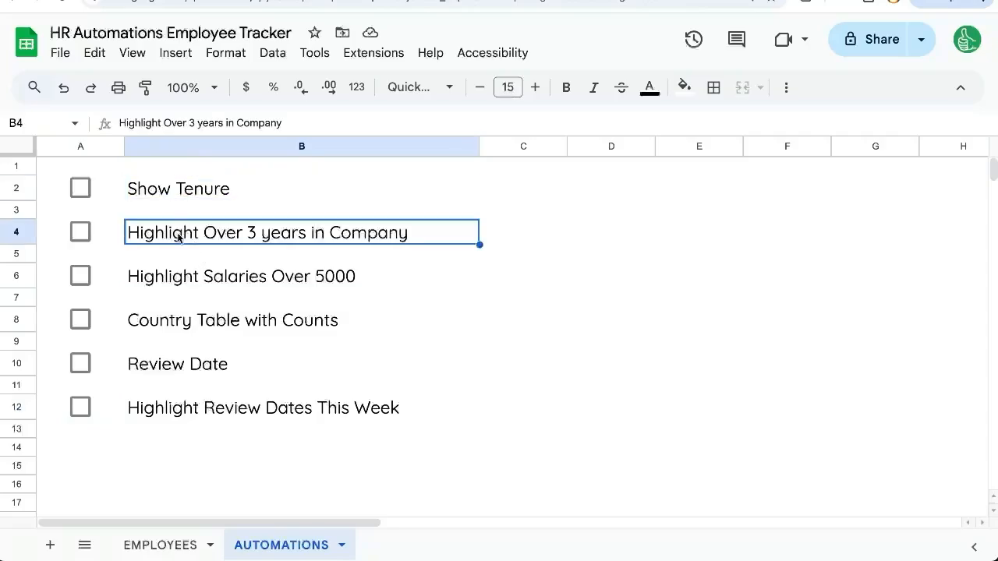
click(176, 279)
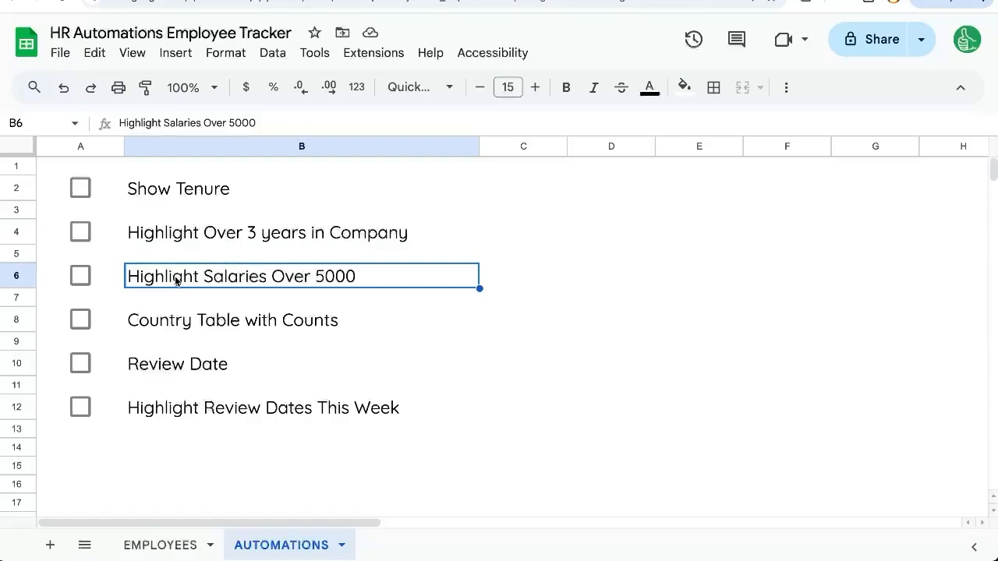
click(178, 331)
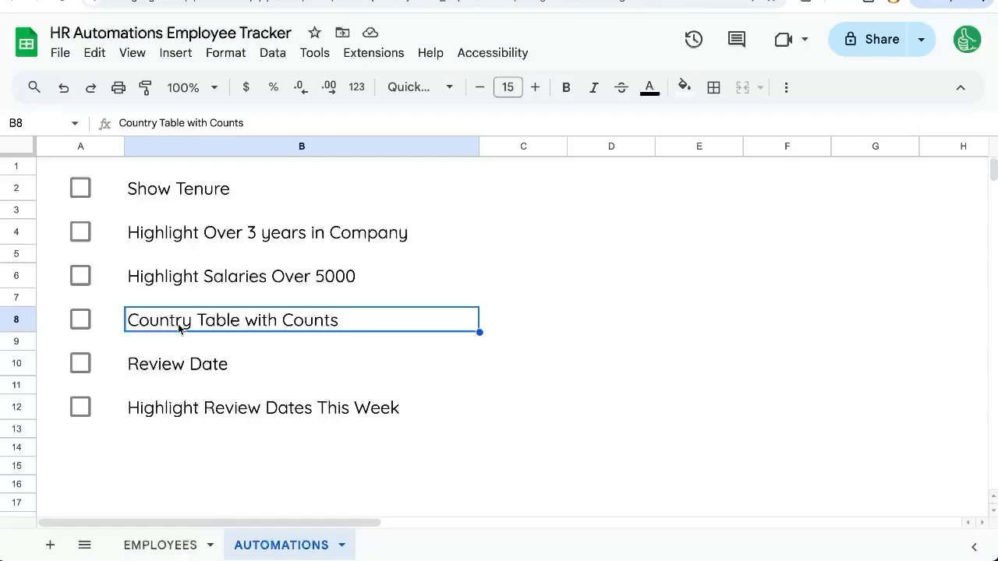
click(173, 368)
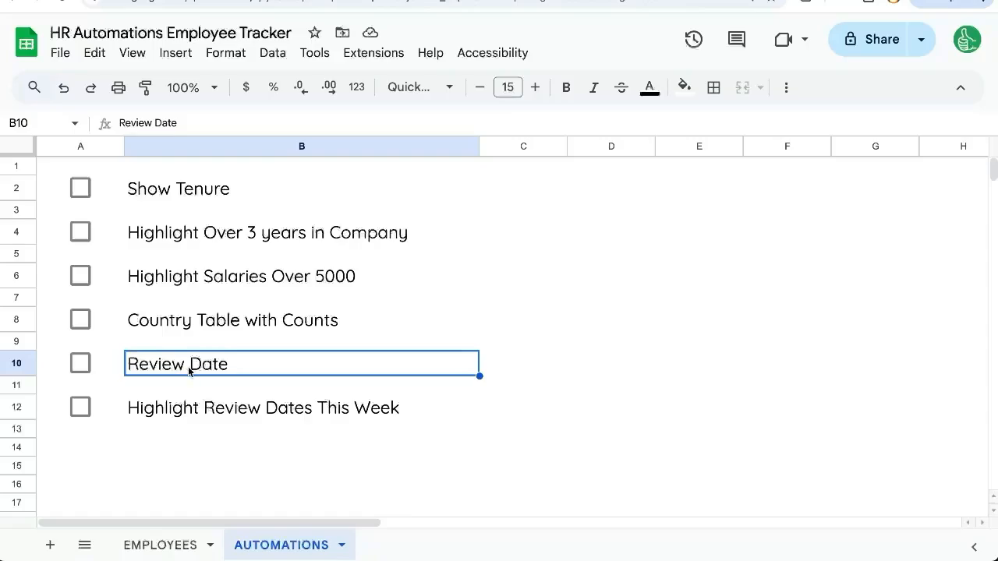
click(197, 407)
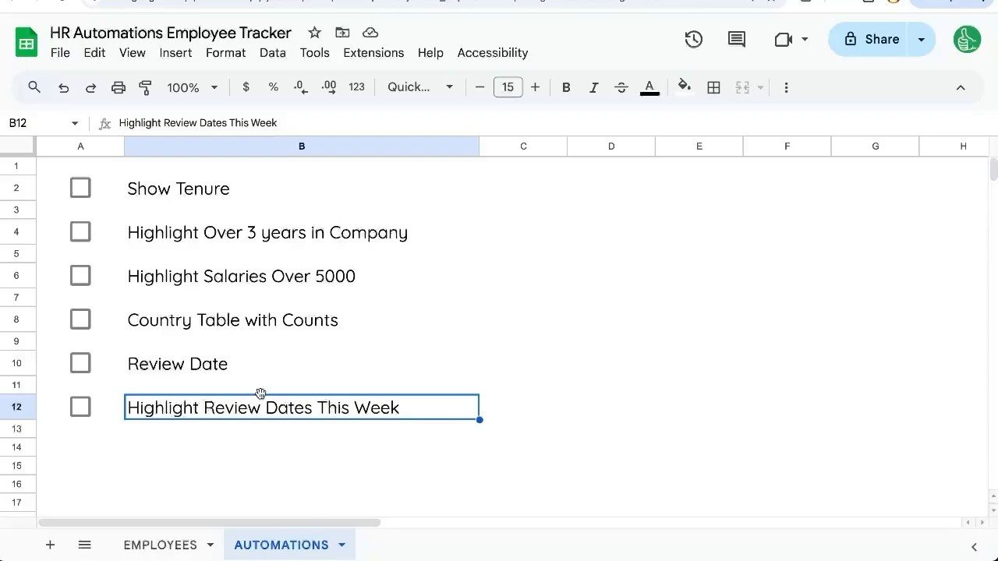
Add a Tenure column header in cell F1 of the EMPLOYEES sheet
click(179, 545)
click(687, 181)
key(Right)
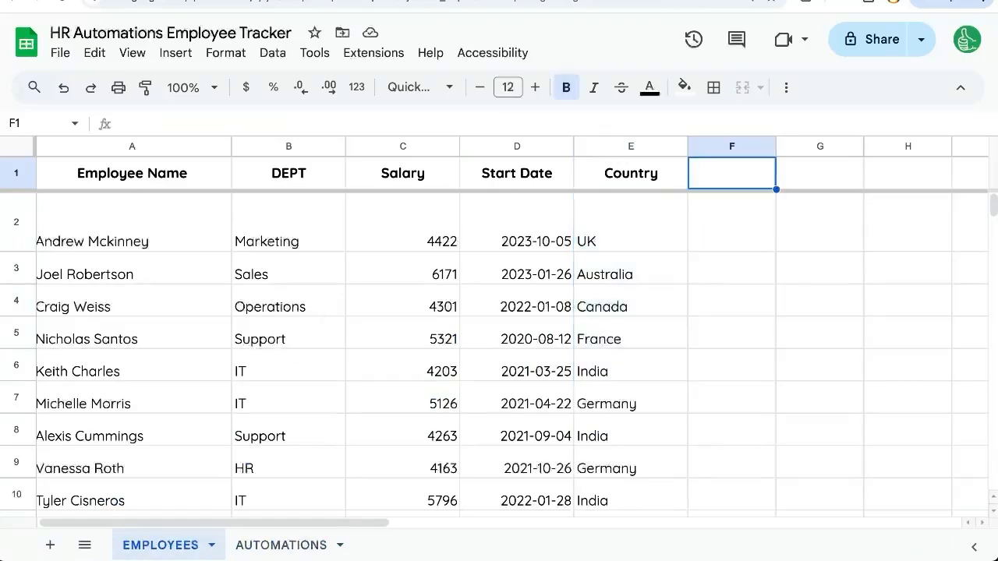
text(Tenure)
key(Return)
Begin the tenure formula in F2 with the years part: =DATEDIF(D2,TODAY(),"Y")&" years, "
text(=)
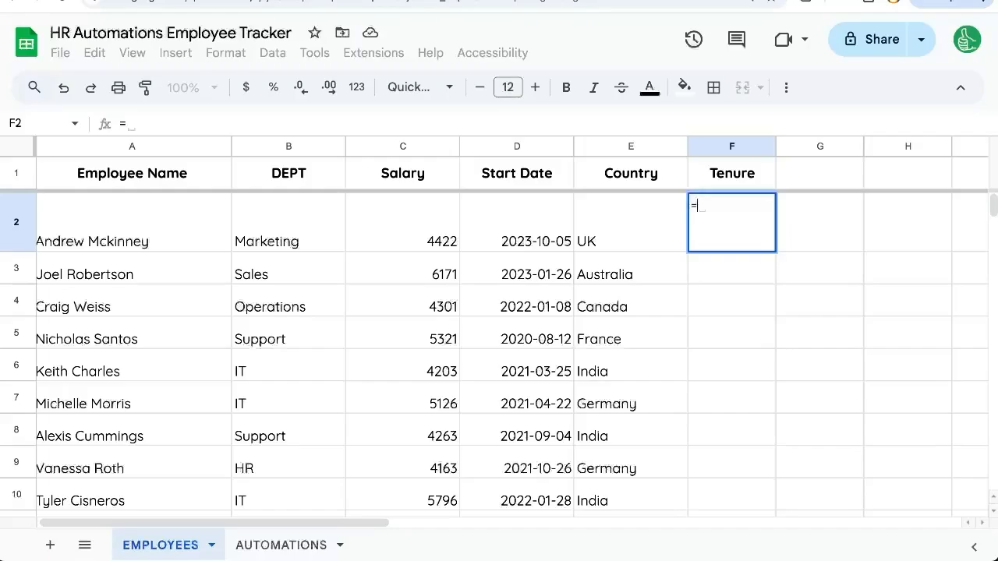
text(DATEI)
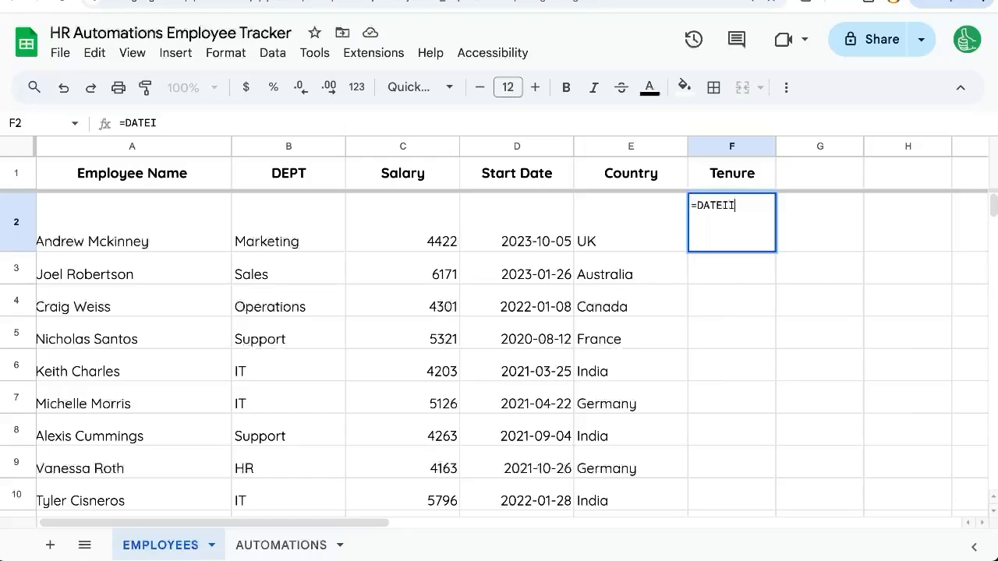
key(BackSpace)
text(DIF()
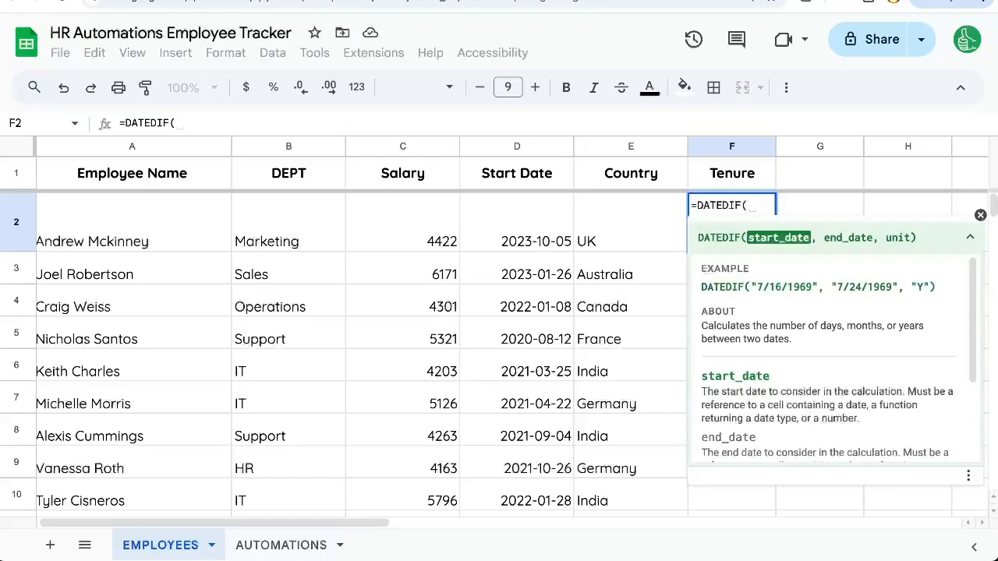
click(518, 220)
text(,)
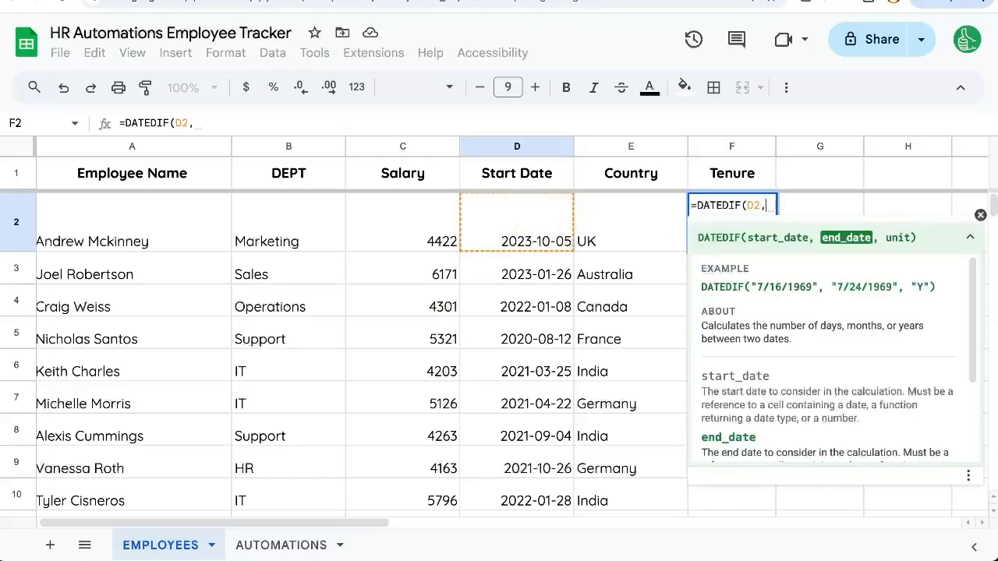
text(TODAY())
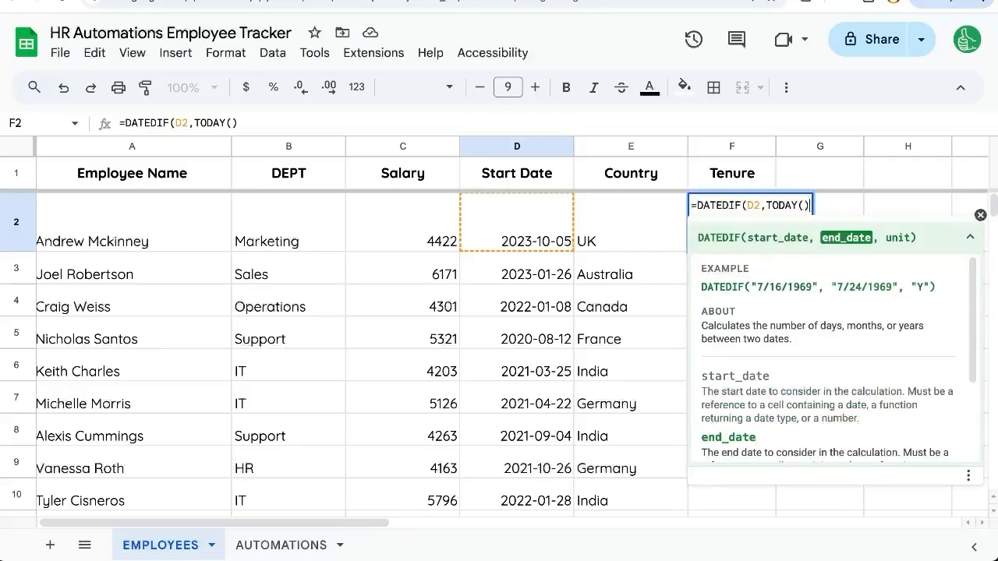
text(,)
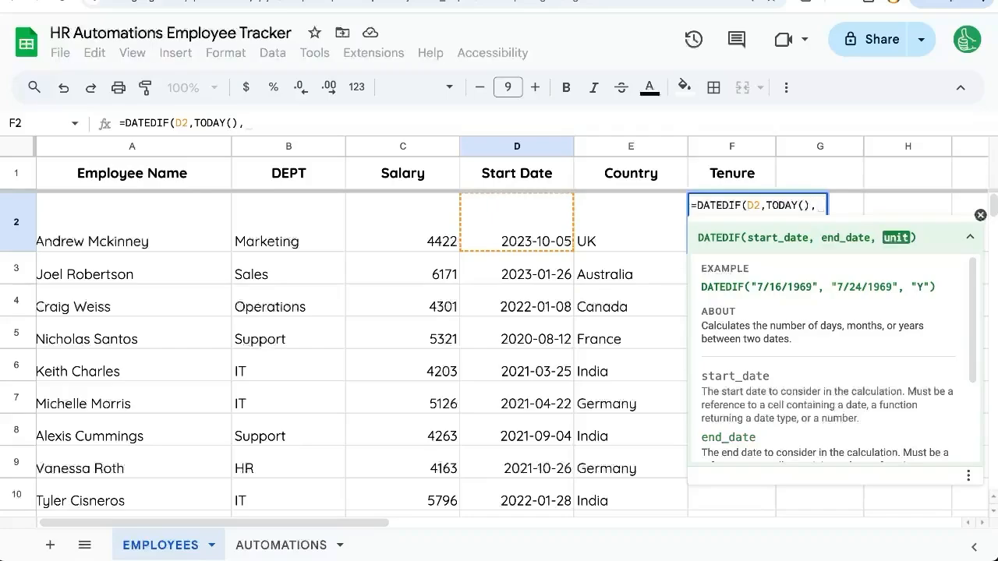
text(")
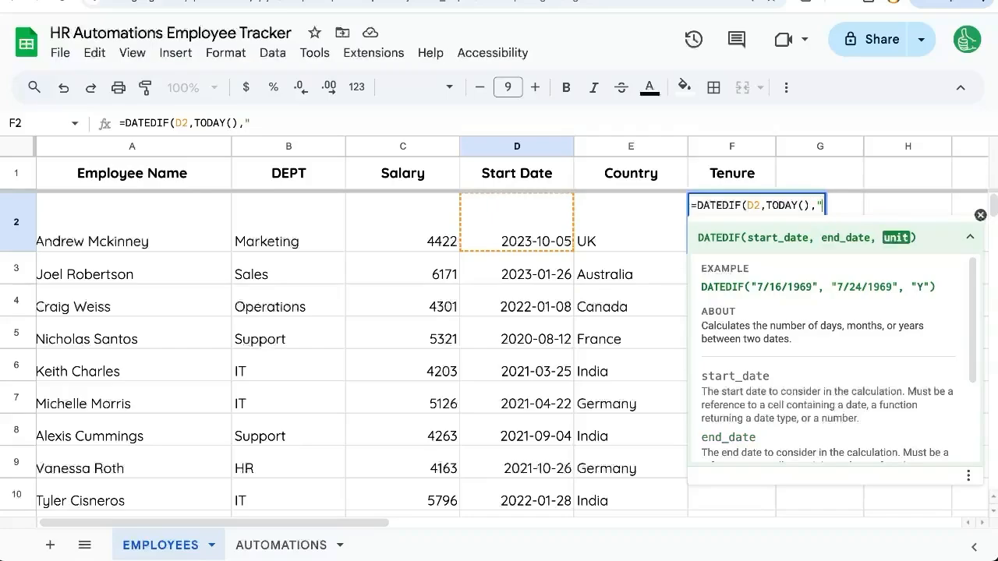
text(y)
key(BackSpace)
text(Y)
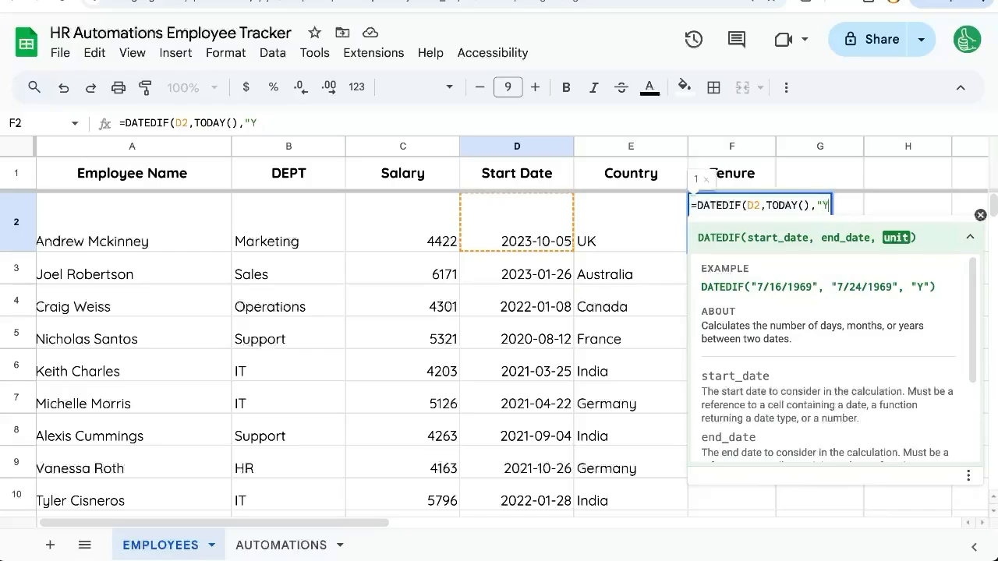
text(")&)
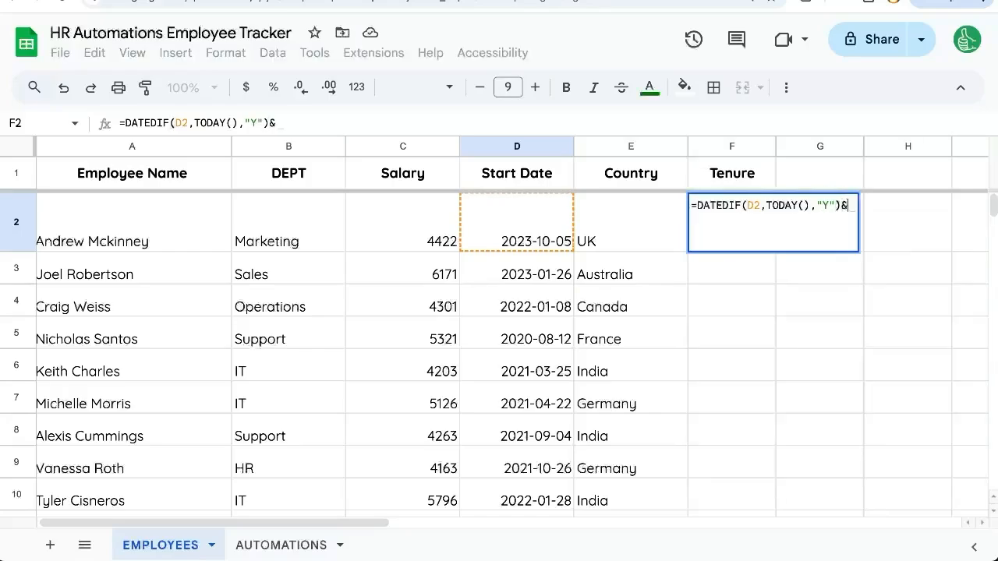
text(" )
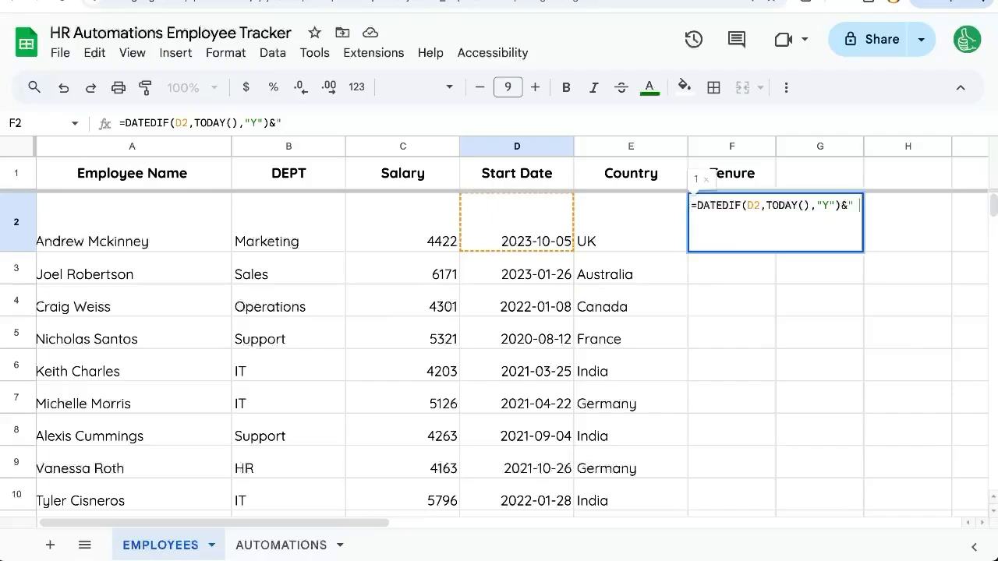
text(years, ")
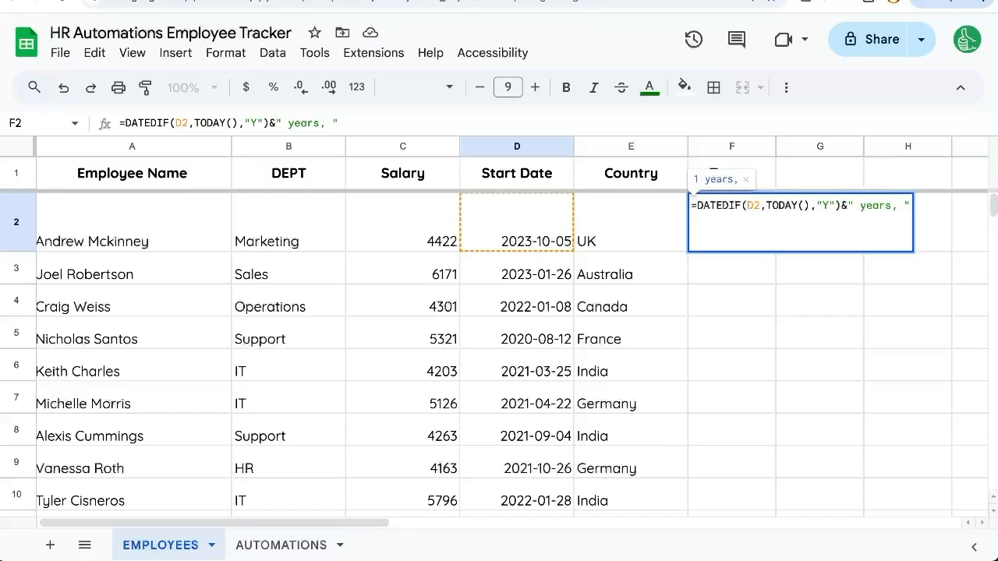
Append the months part &DATEDIF(D2,TODAY(),"YM")&" months" to the F2 formula on a new line and commit it
text(&)
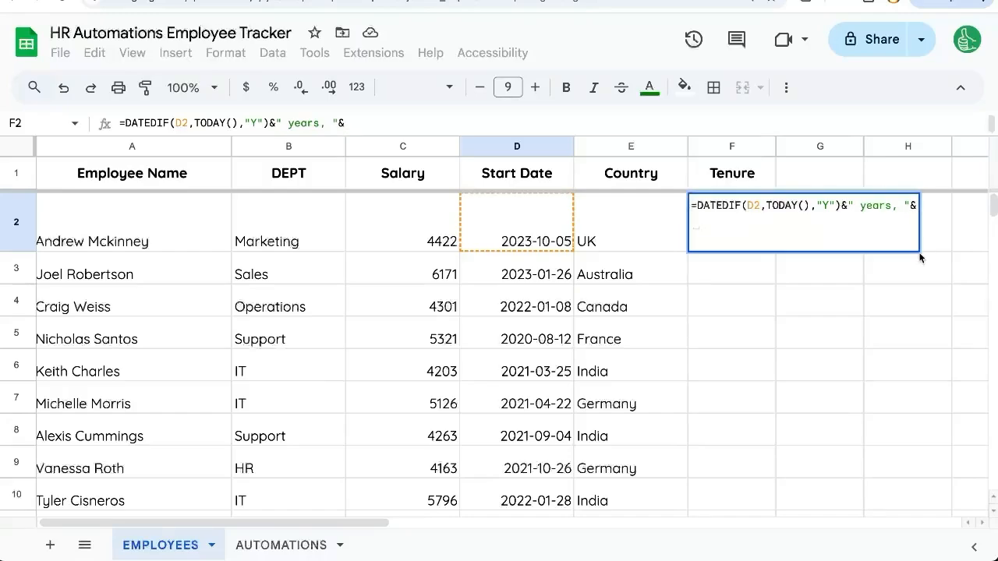
text(DATEDIF(D)
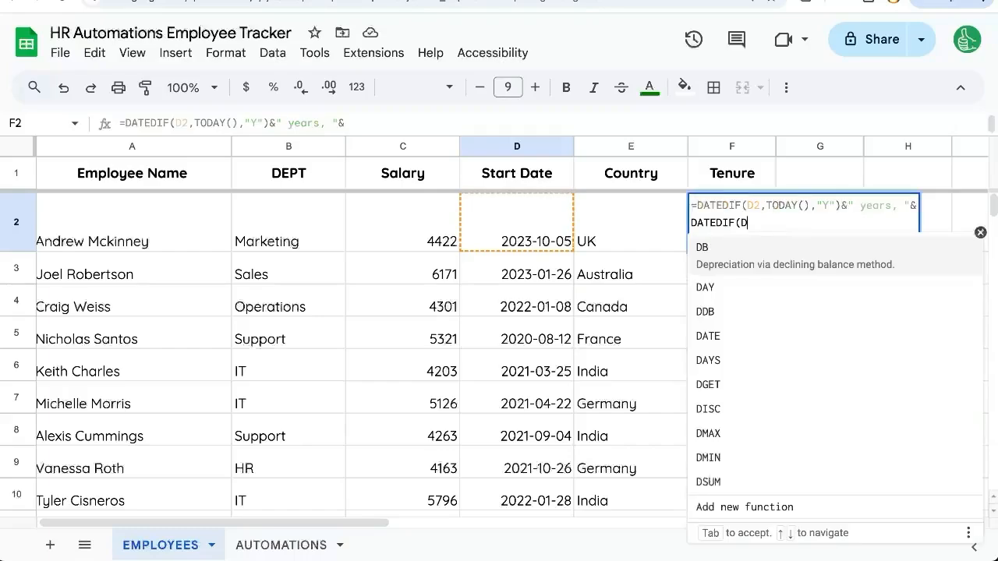
text(2,)
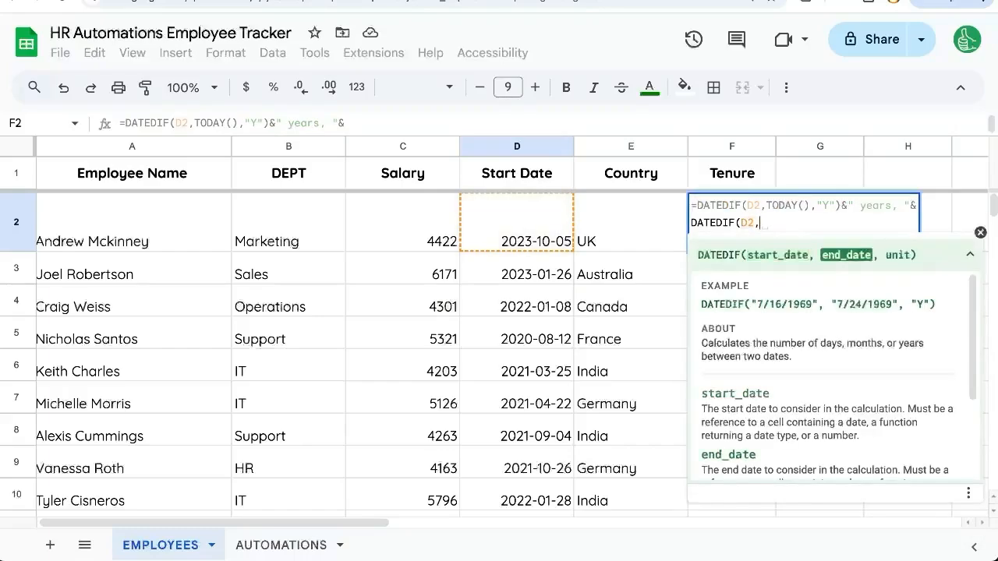
text(TODAY(),)
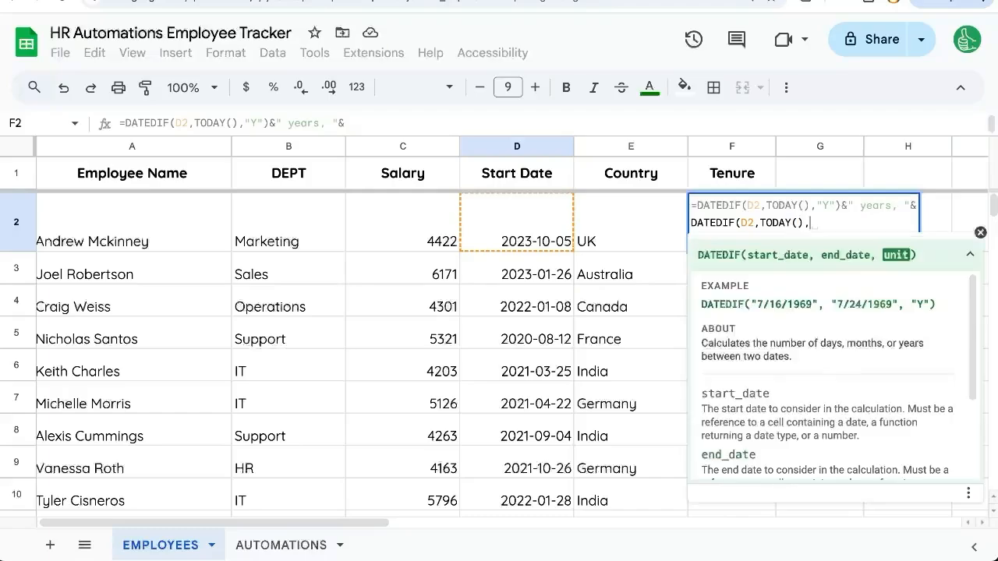
text("YM)
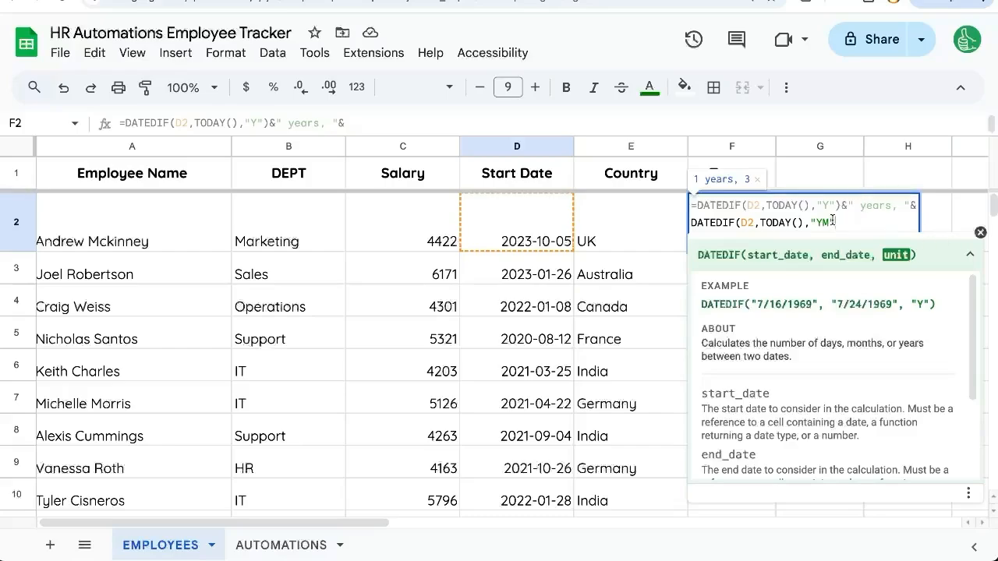
text("))
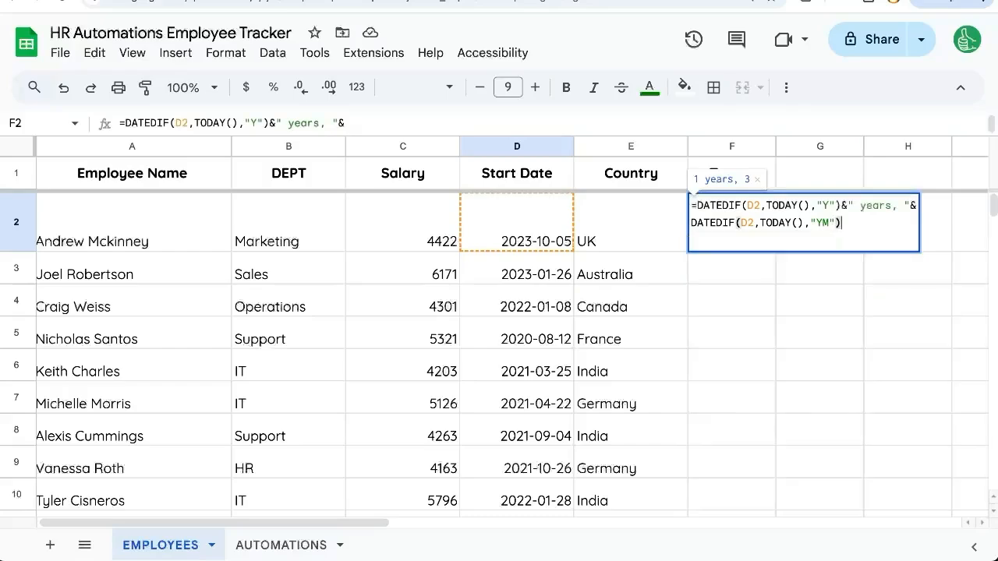
text(&)
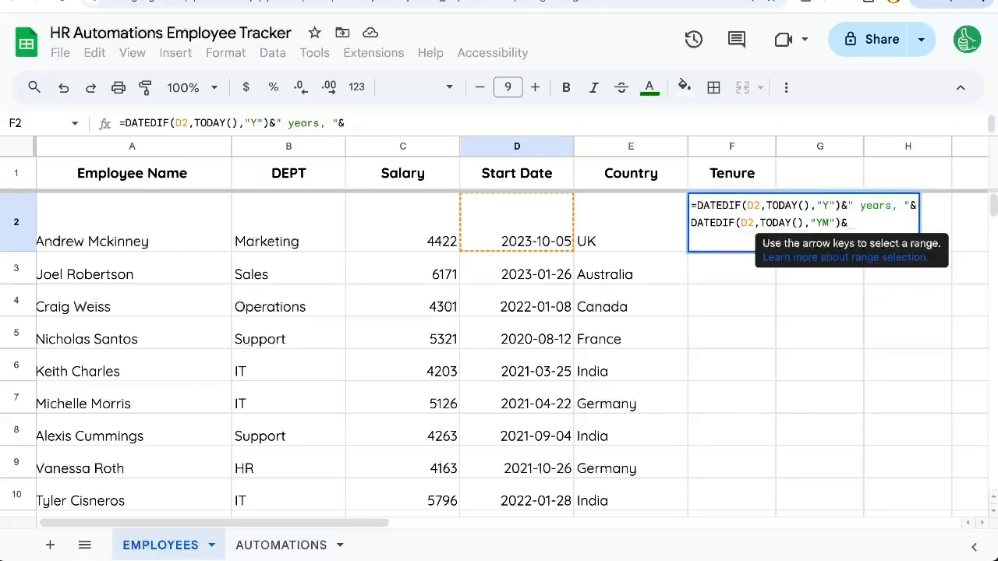
text(" months")
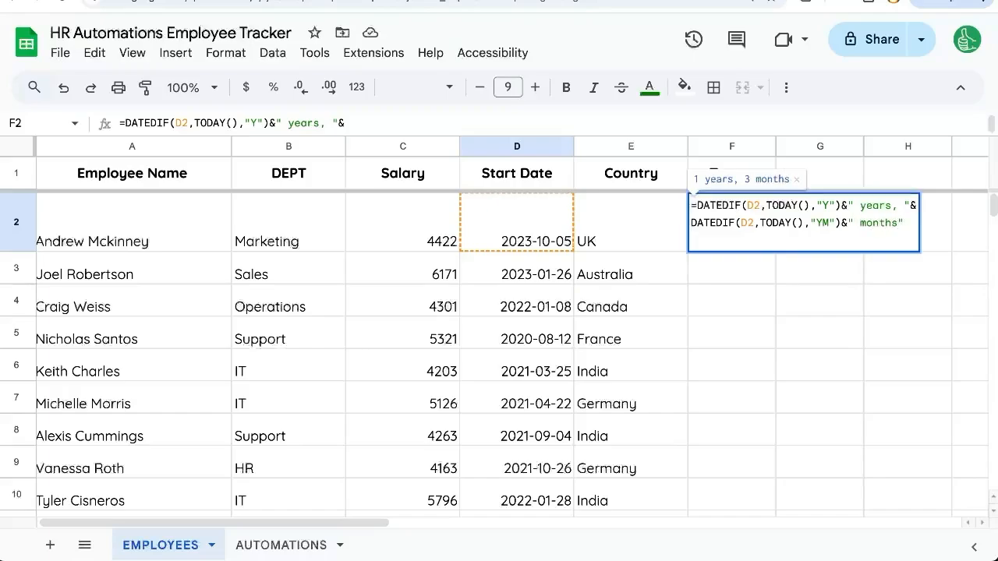
key(Return)
Copy the tenure formula from F2 down the Tenure column through F301
key(Up)
key(ctrl+c)
key(ctrl+shift+Down)
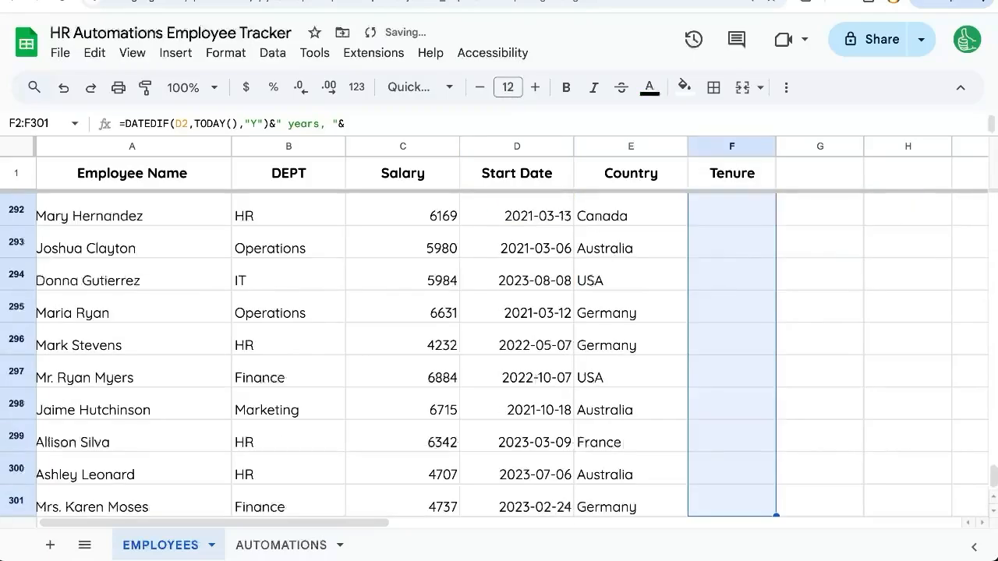
key(ctrl+v)
key(ctrl+Up)
key(Down)
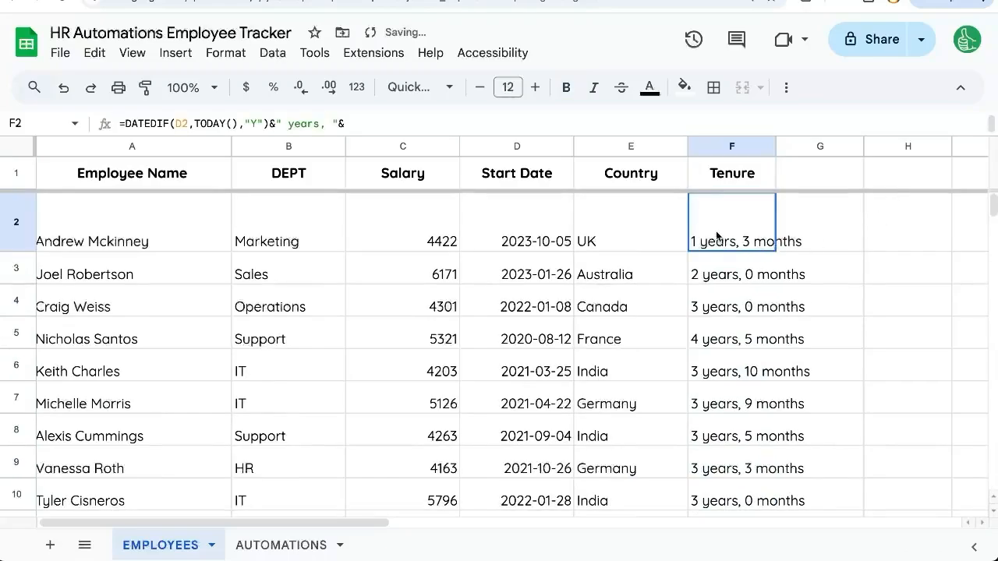
Check a few filled Tenure cells and tick the Show Tenure checkbox on the AUTOMATIONS sheet
click(709, 275)
click(717, 342)
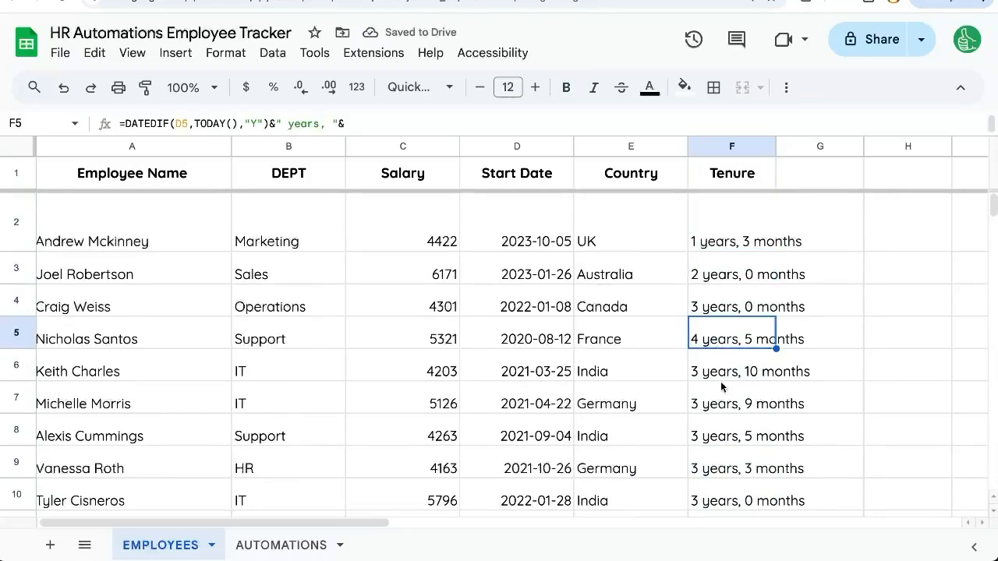
click(267, 544)
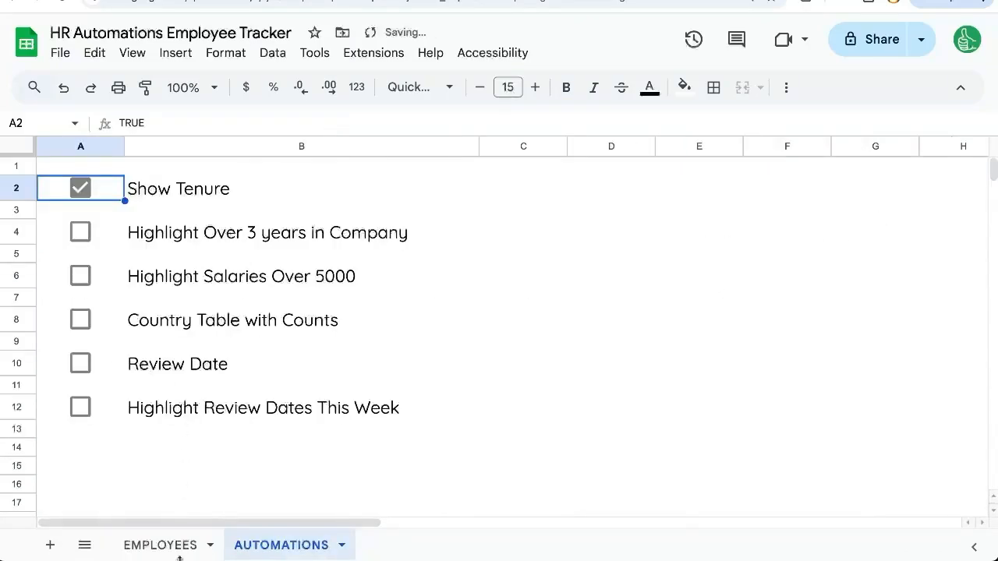
Start a conditional formatting rule for the Start Date column on the EMPLOYEES sheet with the condition Custom formula is
click(181, 547)
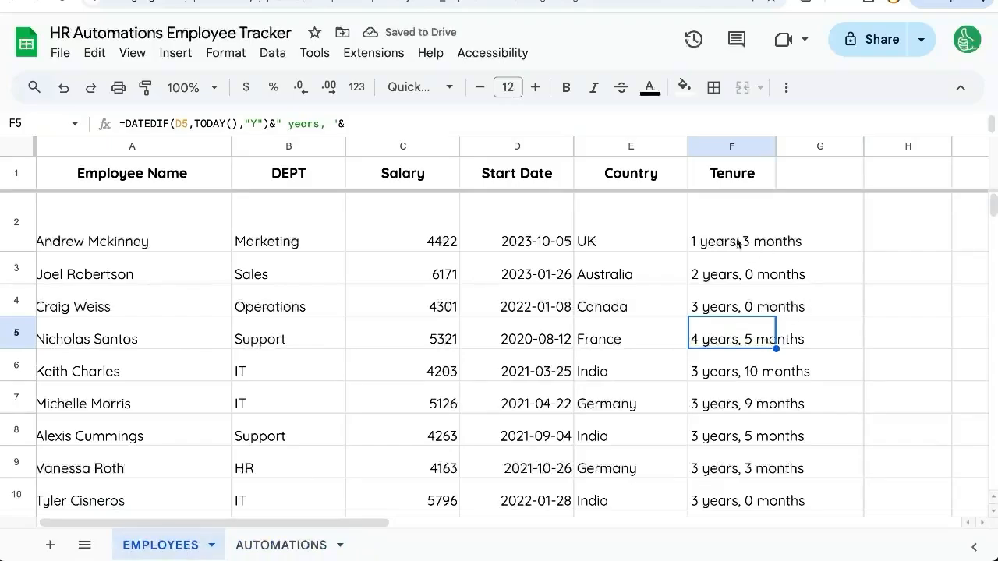
click(511, 146)
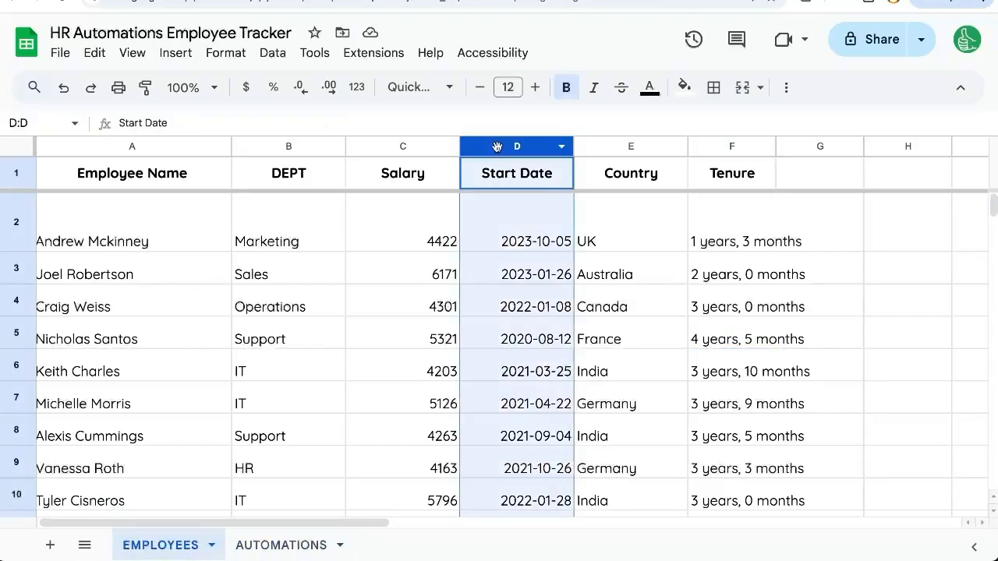
click(236, 59)
click(270, 377)
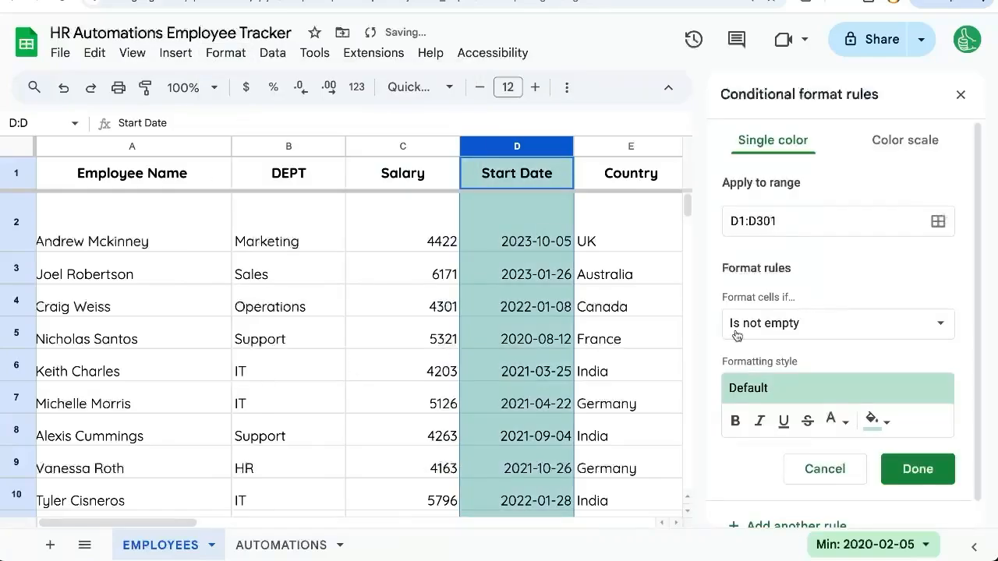
click(824, 339)
scroll(764, 331, down, 3)
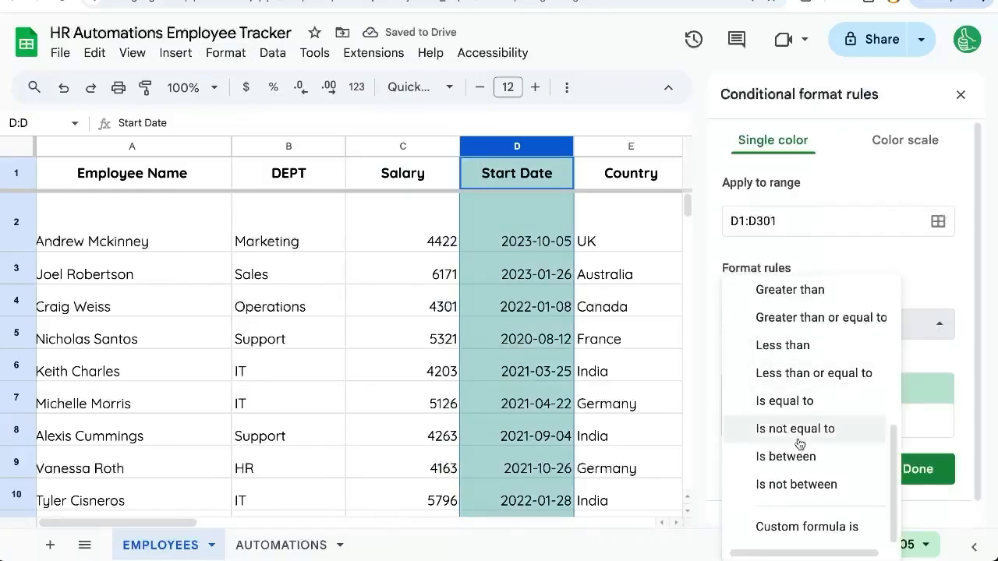
click(798, 527)
Enter the custom formula =DATEDIF(D1,TODAY(),"Y")>=3 for the Start Date column's conditional formatting rule
click(777, 362)
text(=D)
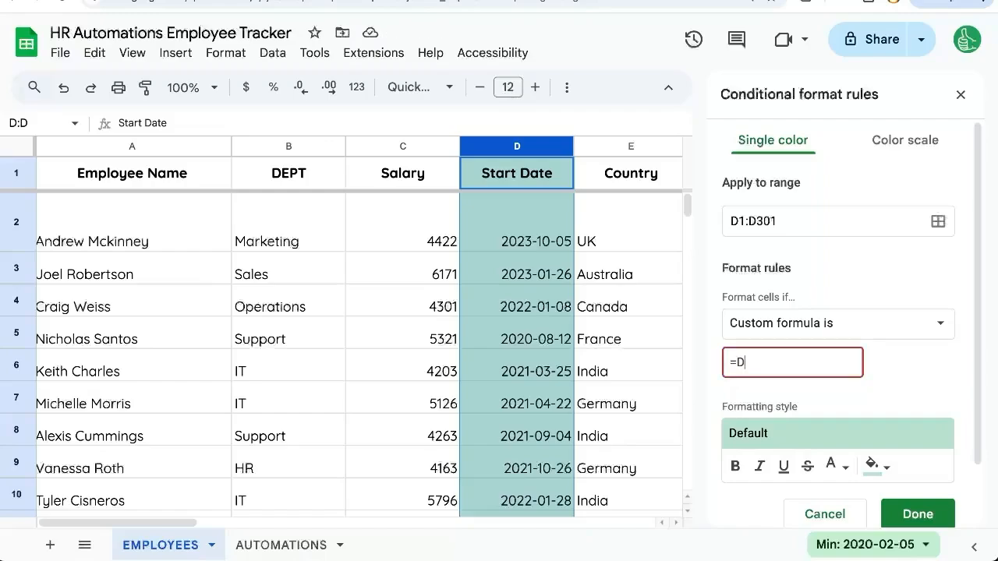
text(ATEDIF(D1)
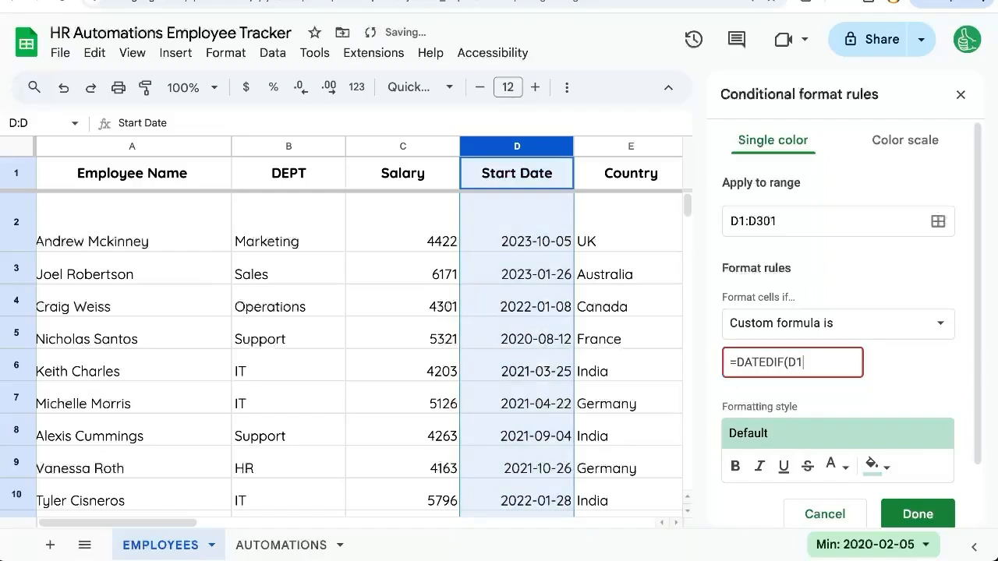
text(,TODAY(),)
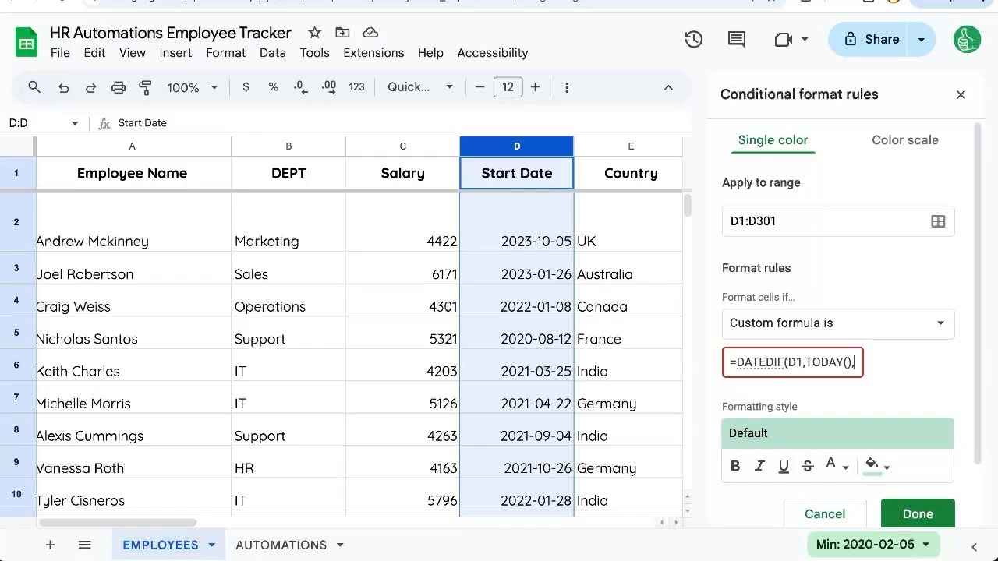
text("Y")
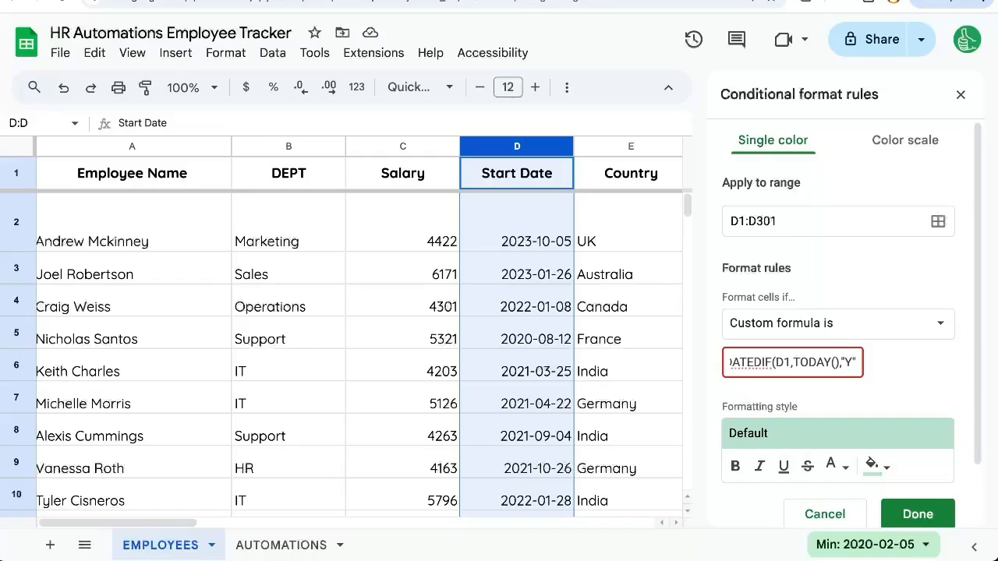
text())
text(>)
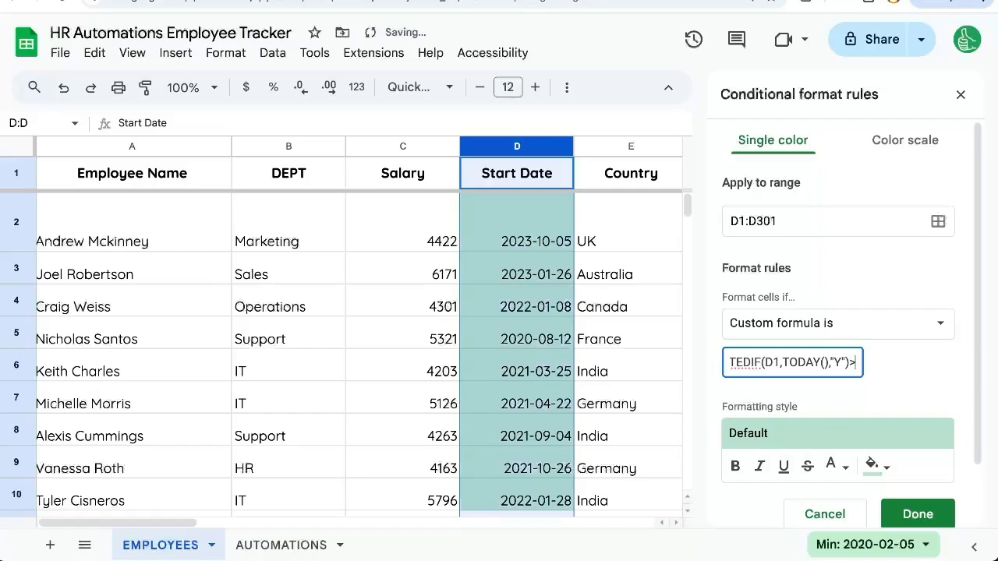
text(=3)
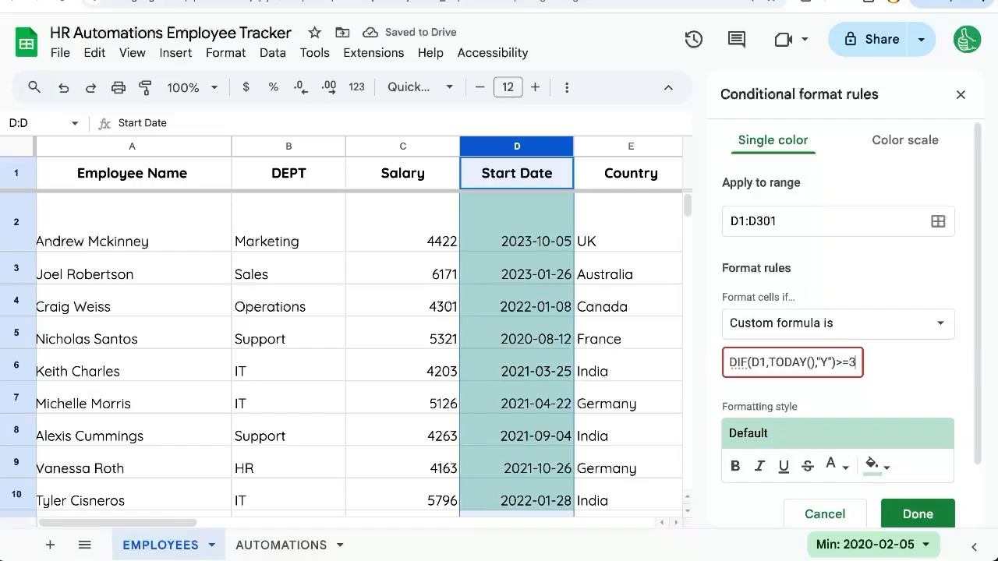
Set the Start Date rule's fill to green, save the rule, and check the highlighted dates further down the list
click(874, 465)
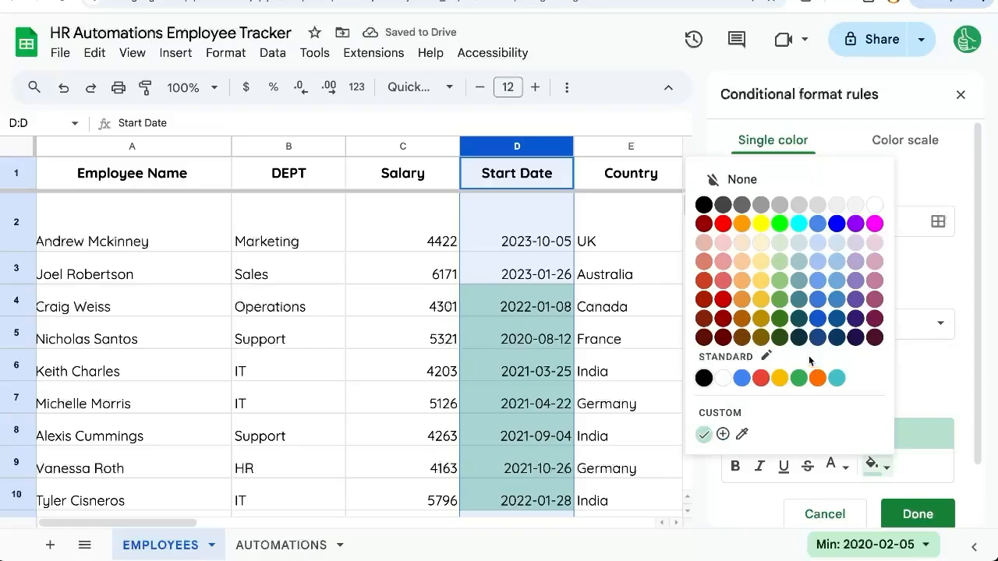
click(799, 379)
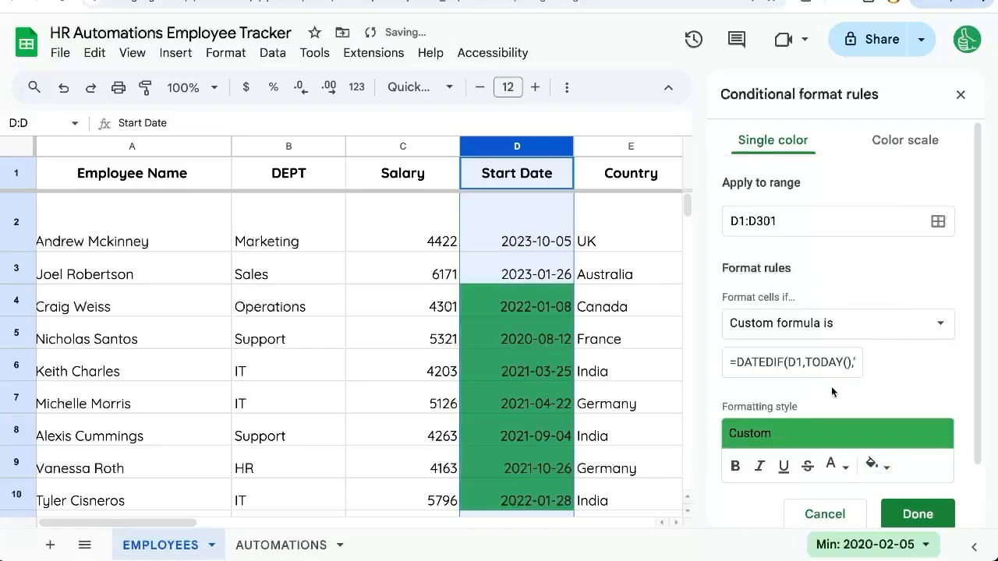
scroll(855, 397, down, 1)
click(916, 511)
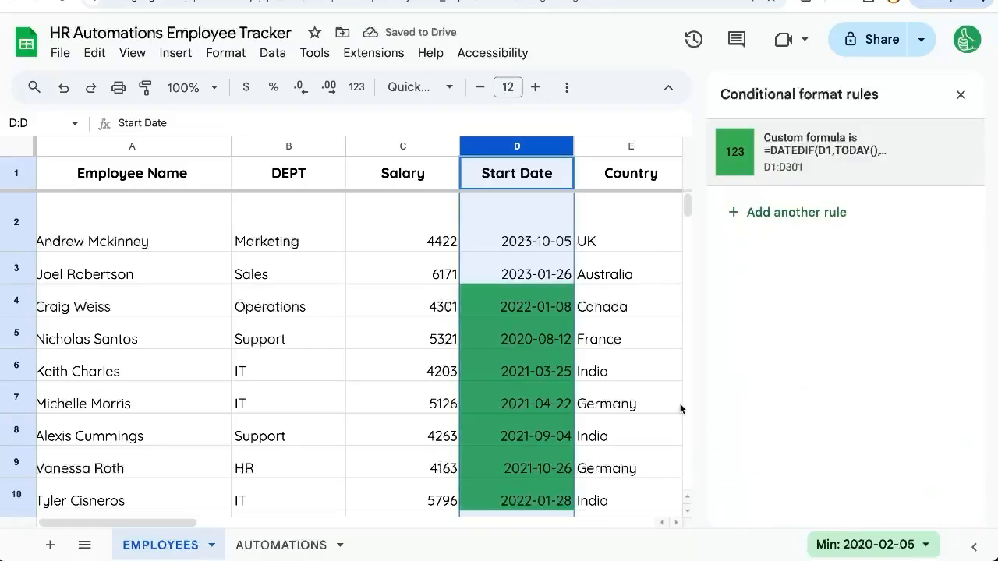
scroll(570, 348, down, 10)
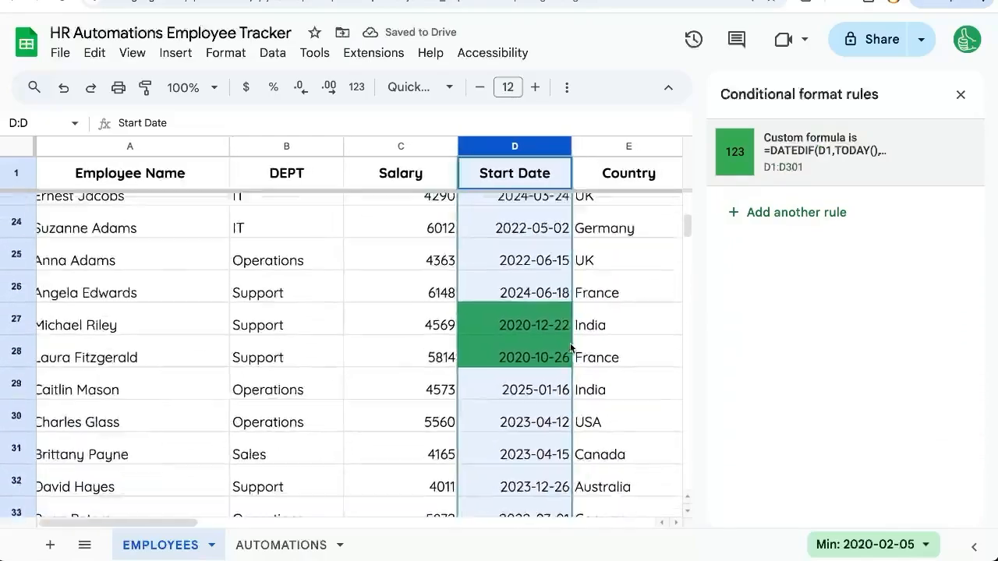
scroll(571, 343, down, 6)
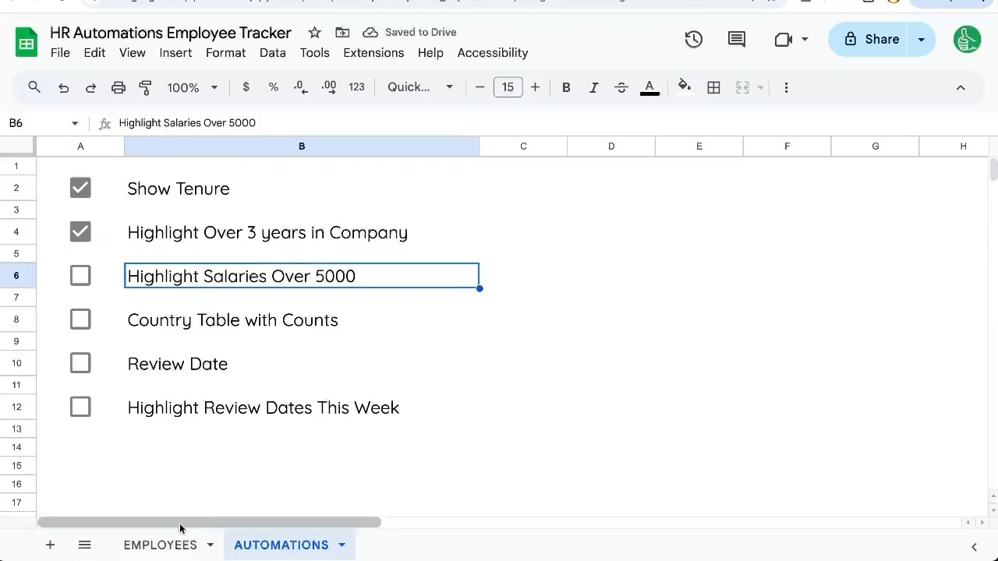
Start a conditional formatting rule for the Salary column on the EMPLOYEES sheet with the condition Custom formula is
click(175, 543)
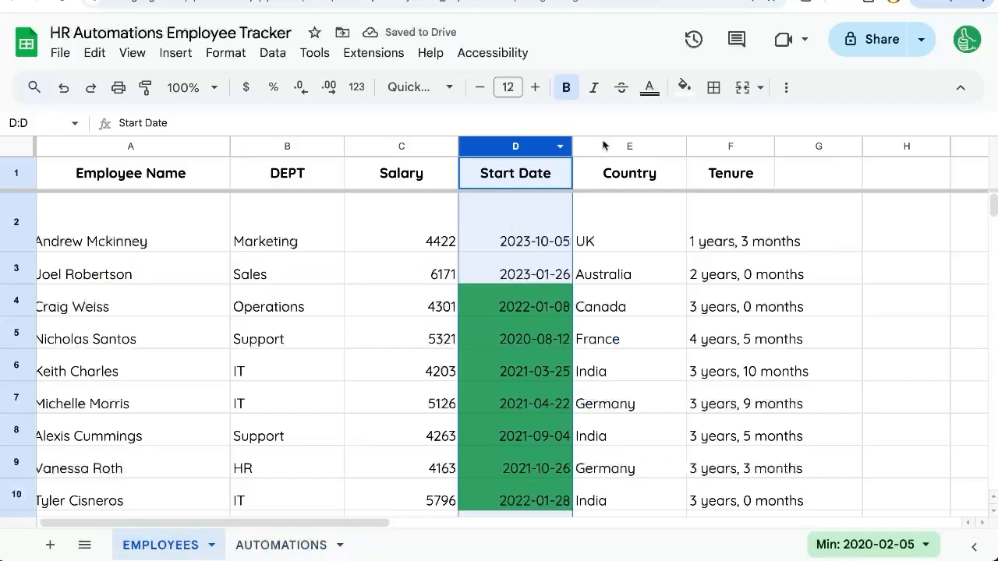
click(409, 146)
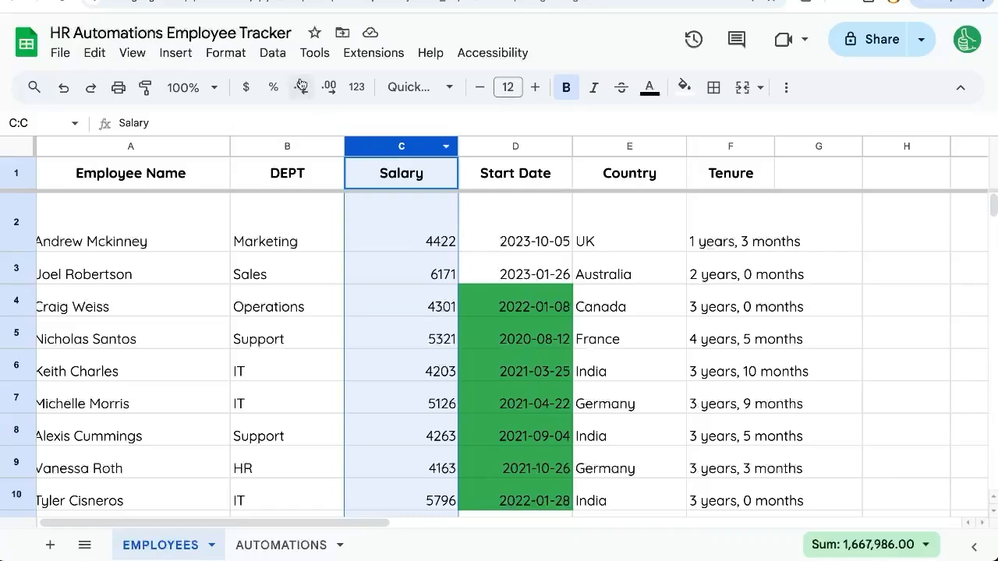
click(221, 54)
click(290, 374)
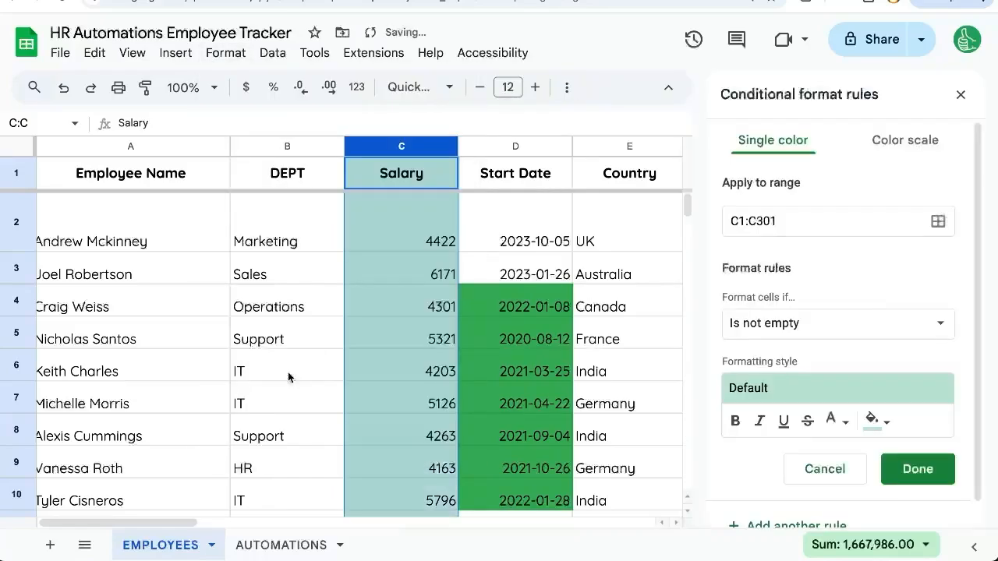
click(835, 321)
click(789, 536)
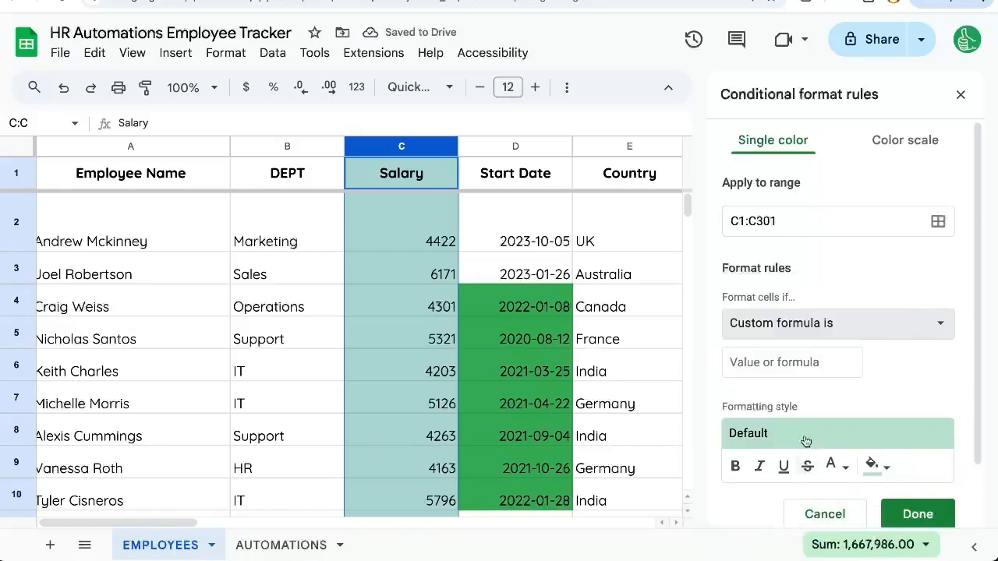
Enter the formula =C1>5000 for the Salary rule and set its fill to orange
click(780, 362)
text(=C1)
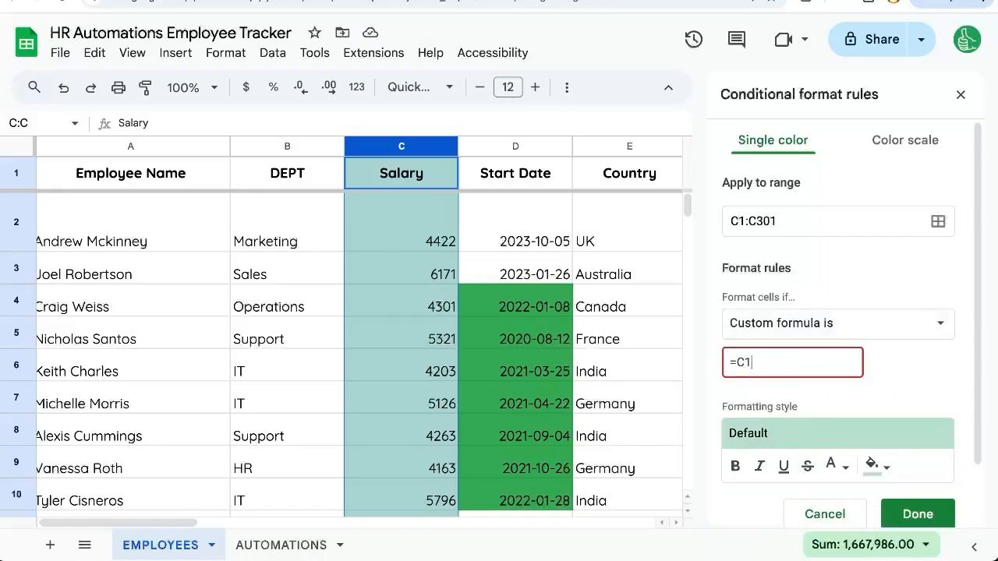
text(>50)
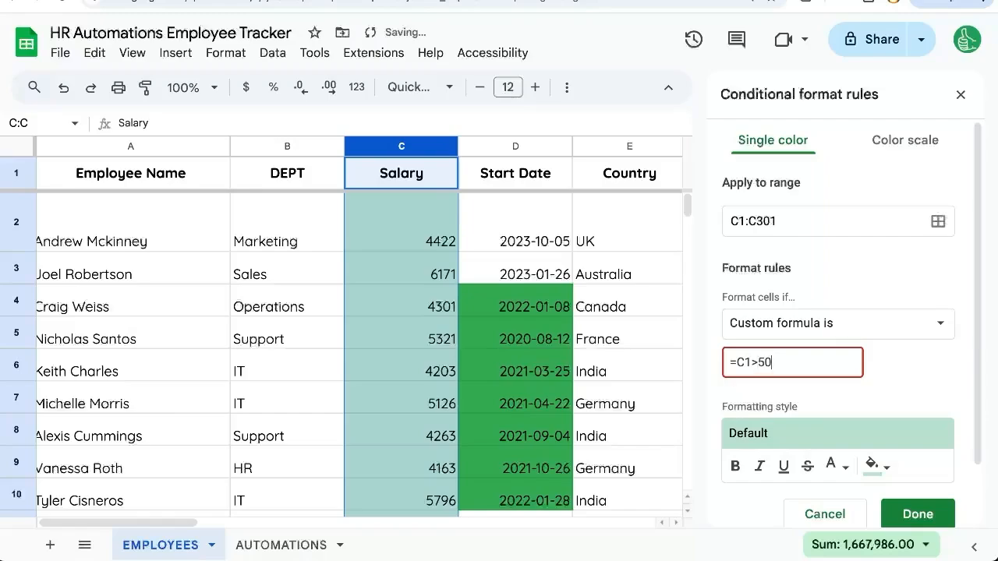
text(00)
click(872, 465)
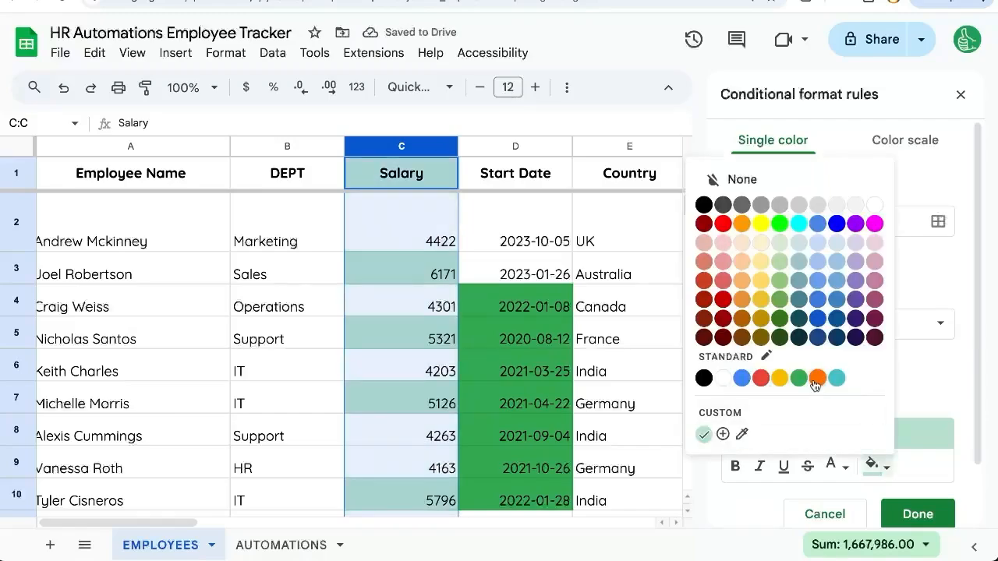
click(817, 378)
Set the Salary rule's range to C2:C301 and its formula to =C2>5000 to exclude the header, and save the rule
click(744, 222)
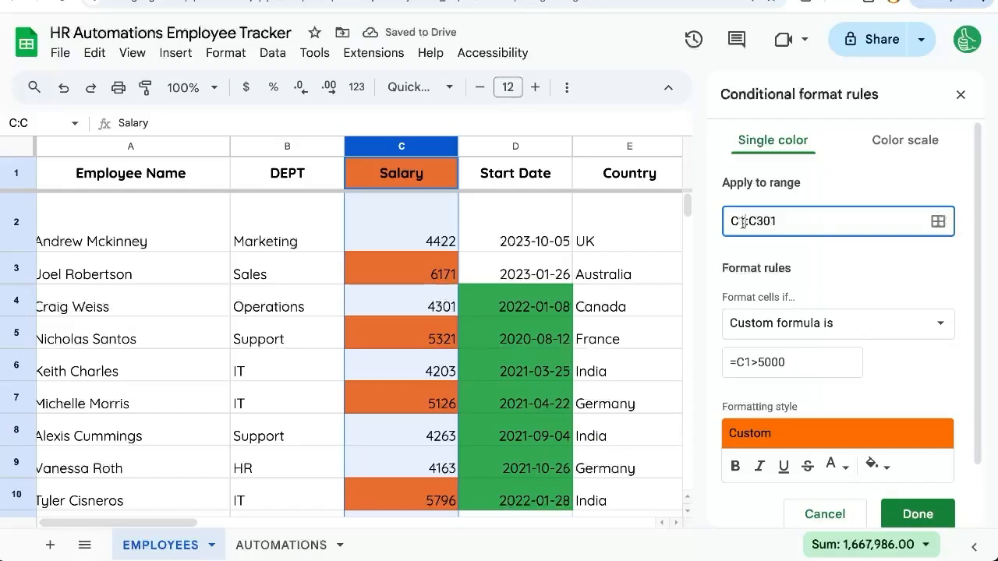
key(BackSpace)
text(2)
click(750, 357)
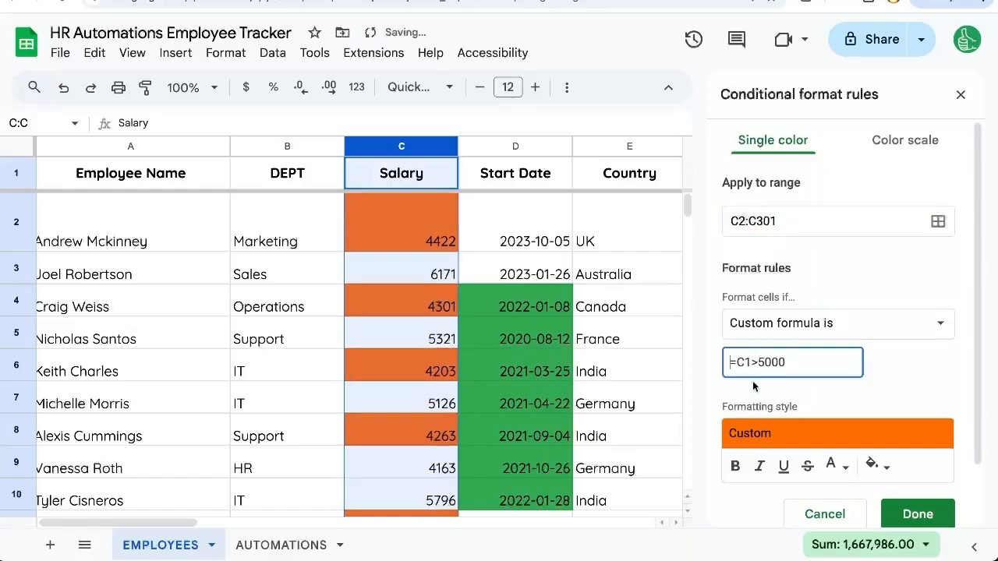
key(BackSpace)
text(2)
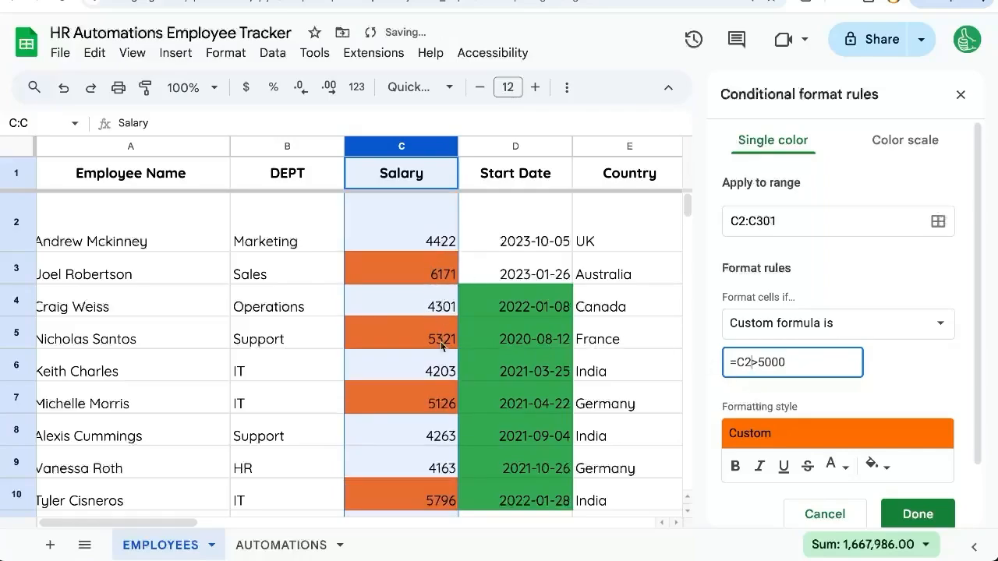
scroll(411, 308, down, 3)
scroll(411, 308, up, 3)
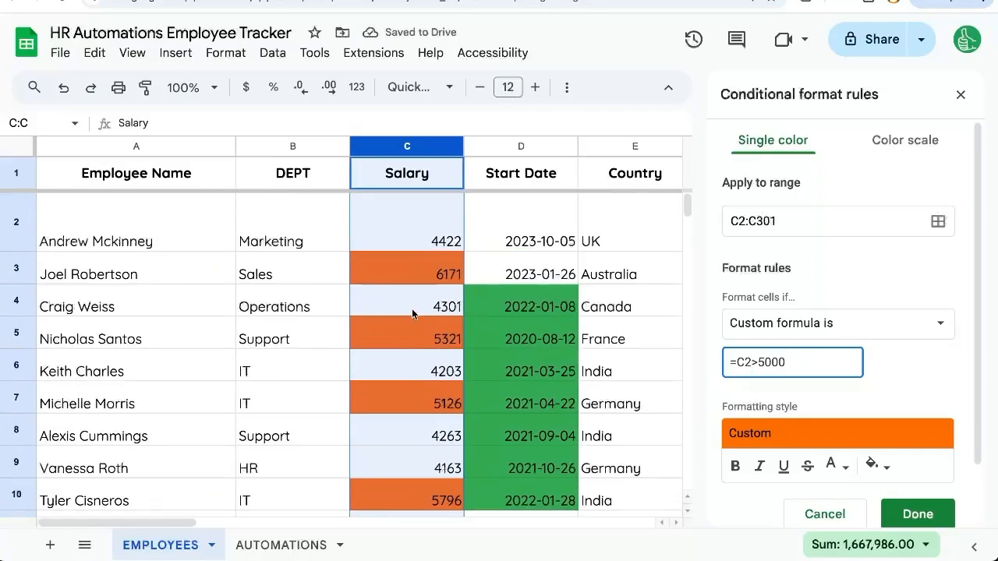
click(782, 215)
click(908, 514)
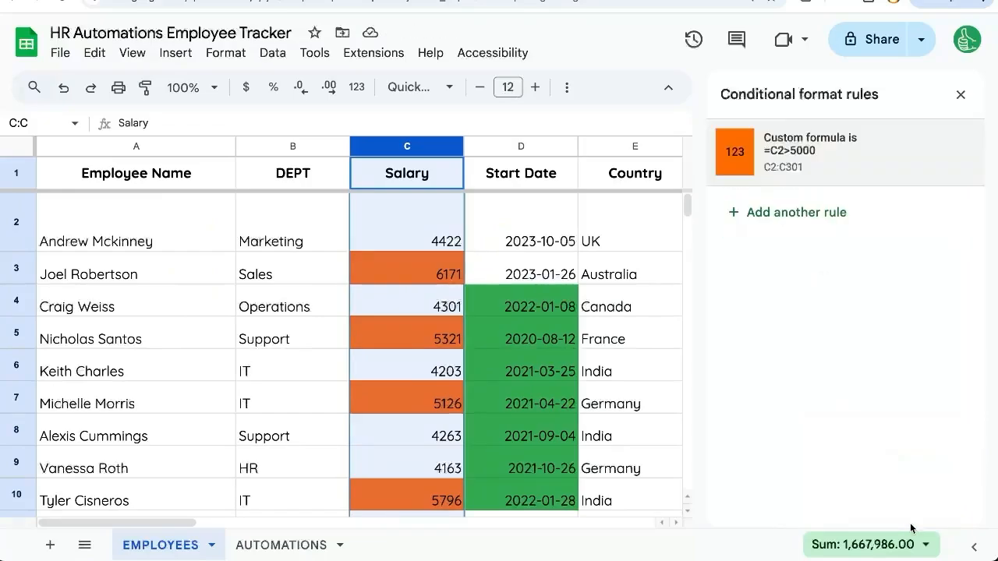
Tick the Highlight Salaries Over 5000 checkbox on the AUTOMATIONS sheet and select the Country Table with Counts item
click(287, 545)
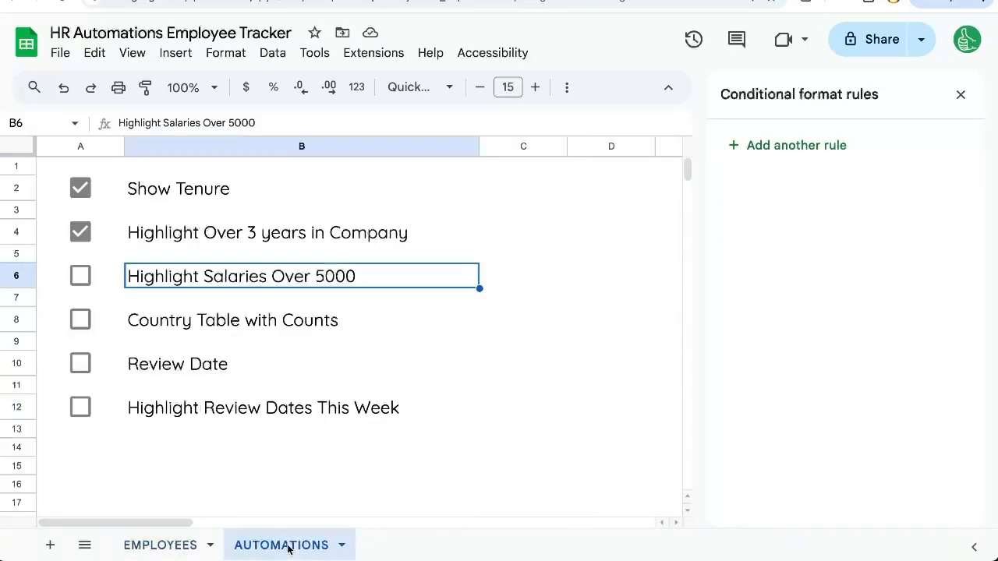
click(81, 276)
click(219, 280)
click(199, 326)
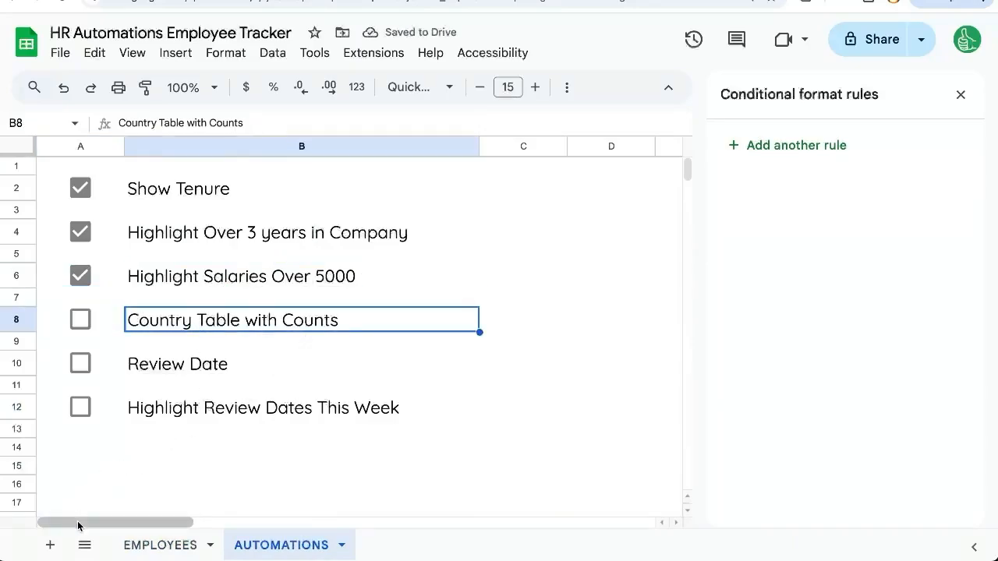
Add a new sheet and list the unique countries from A1 with =unique(EMPLOYEES!E:E)
click(50, 545)
click(82, 173)
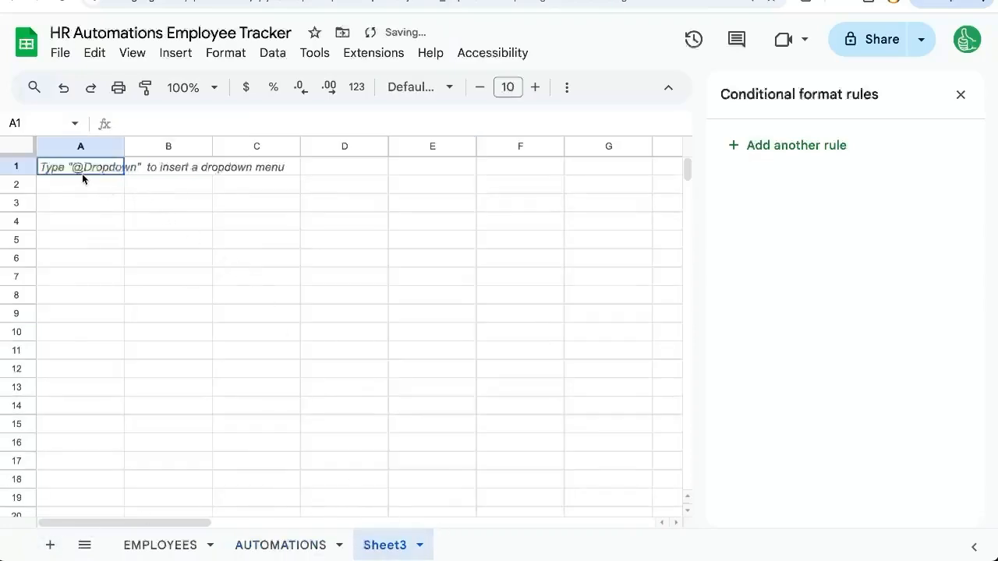
text(=unique()
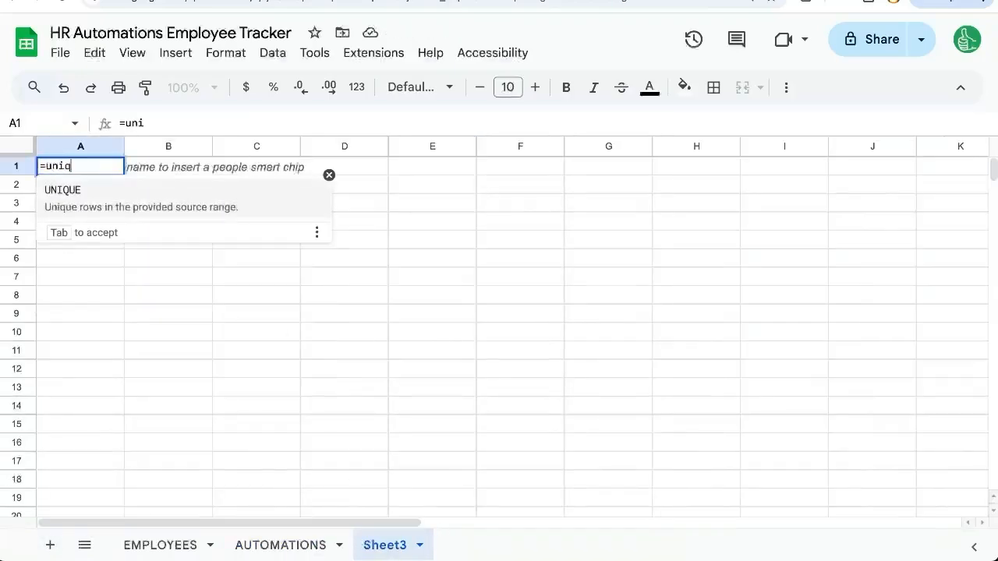
click(176, 543)
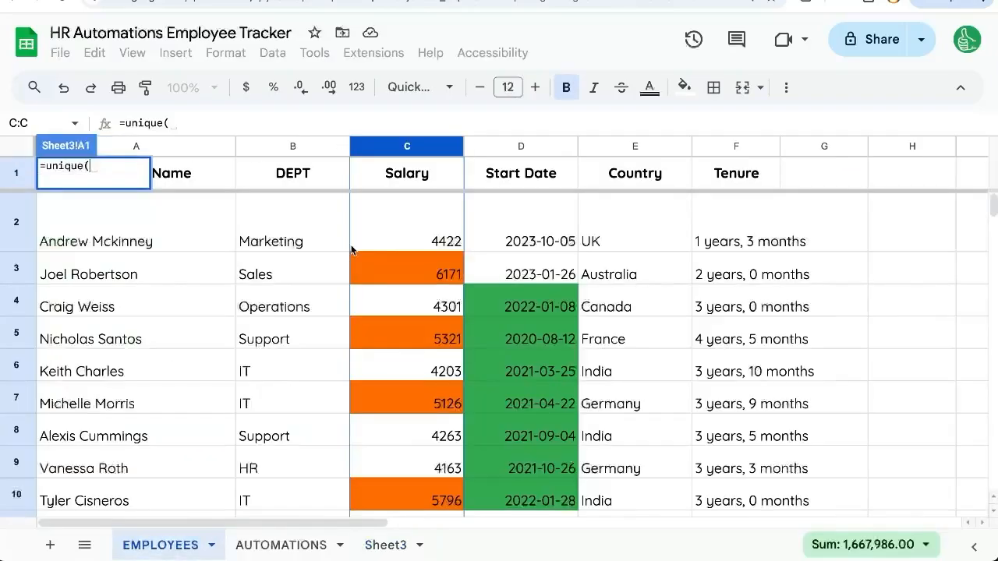
click(591, 149)
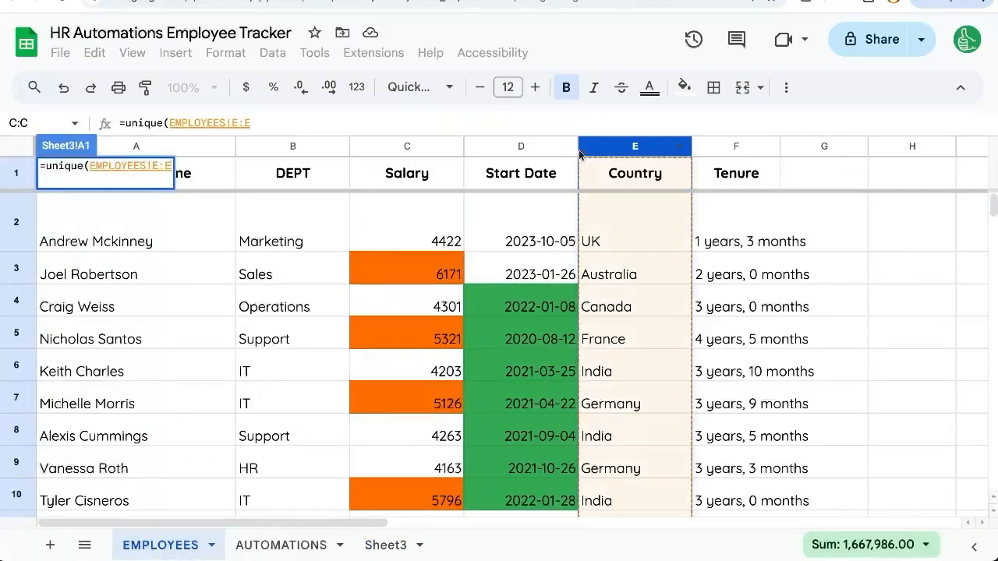
key(Return)
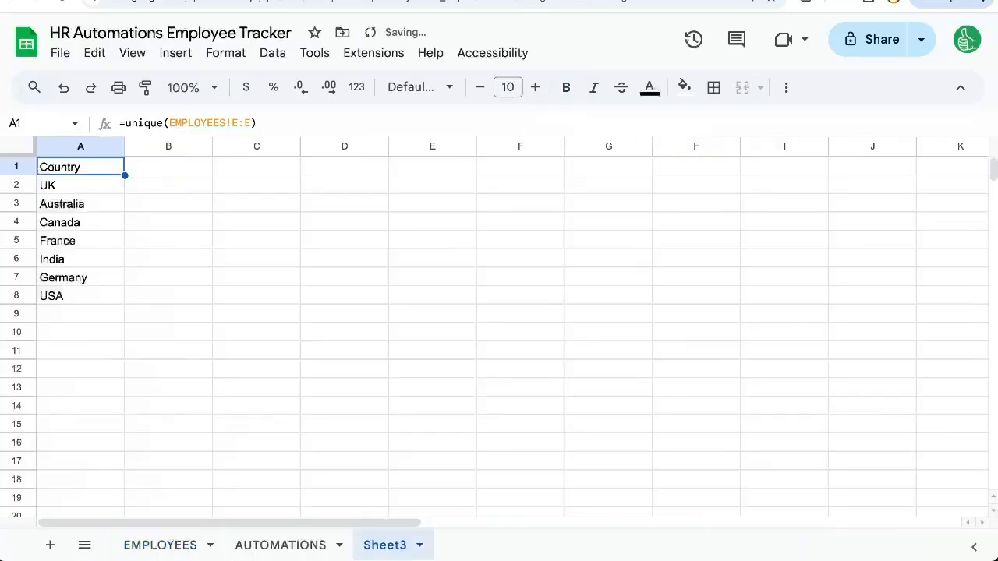
Enter a COUNTIF formula in B2 with the range EMPLOYEES!C:C and the adjacent UK cell as the criterion
key(Down)
key(Right)
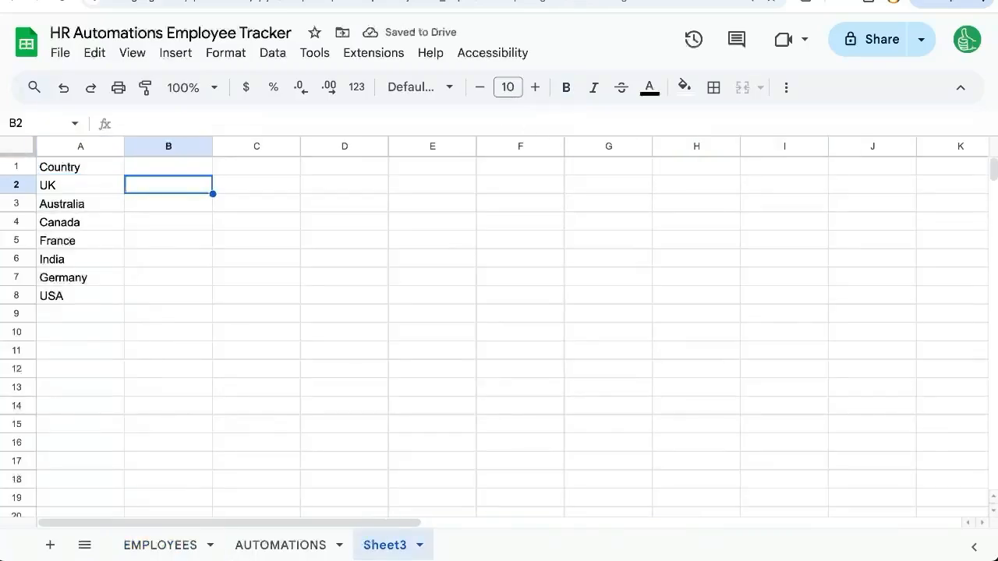
text(=countif()
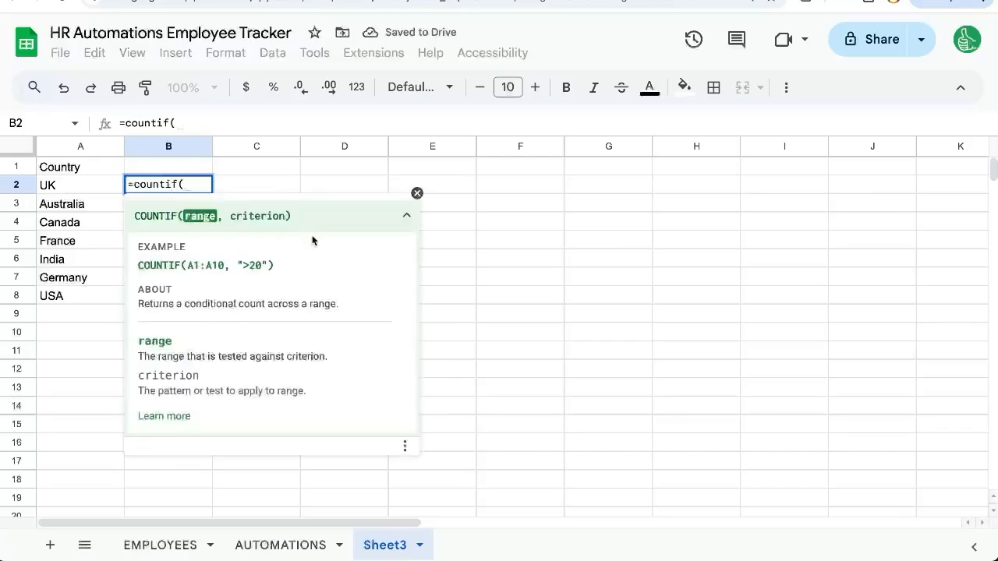
text(EMPLOYE)
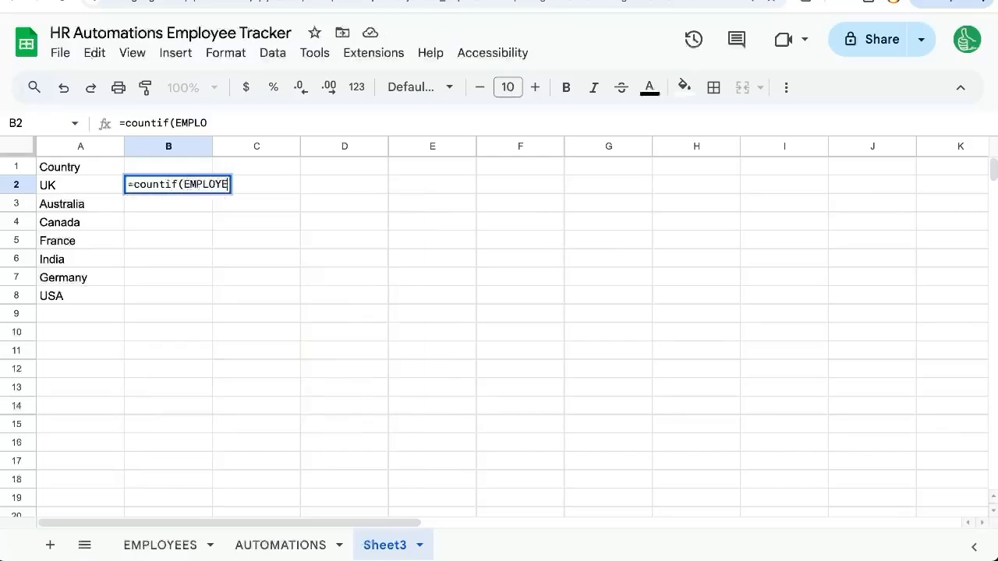
text(ES!C:C)
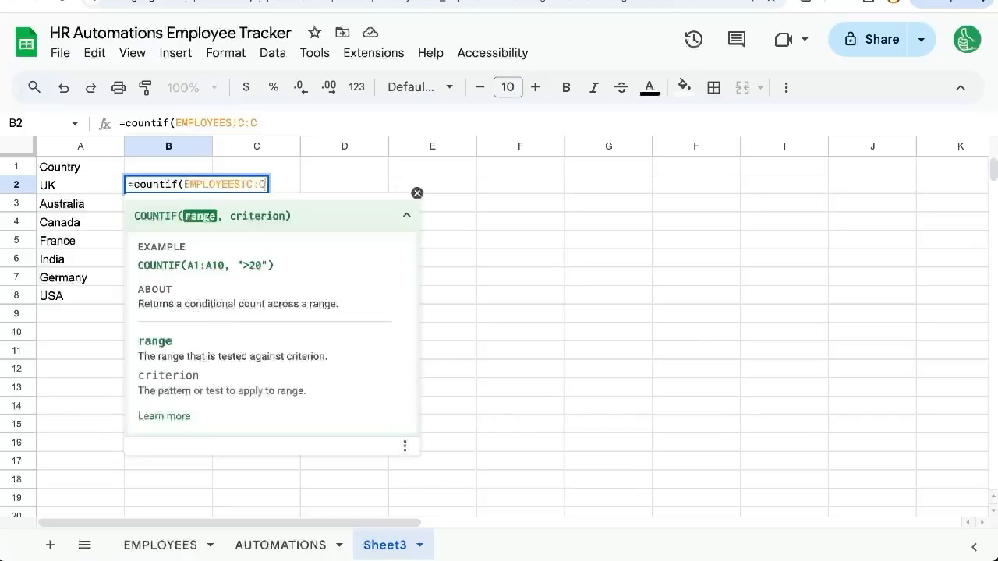
text(,)
click(67, 195)
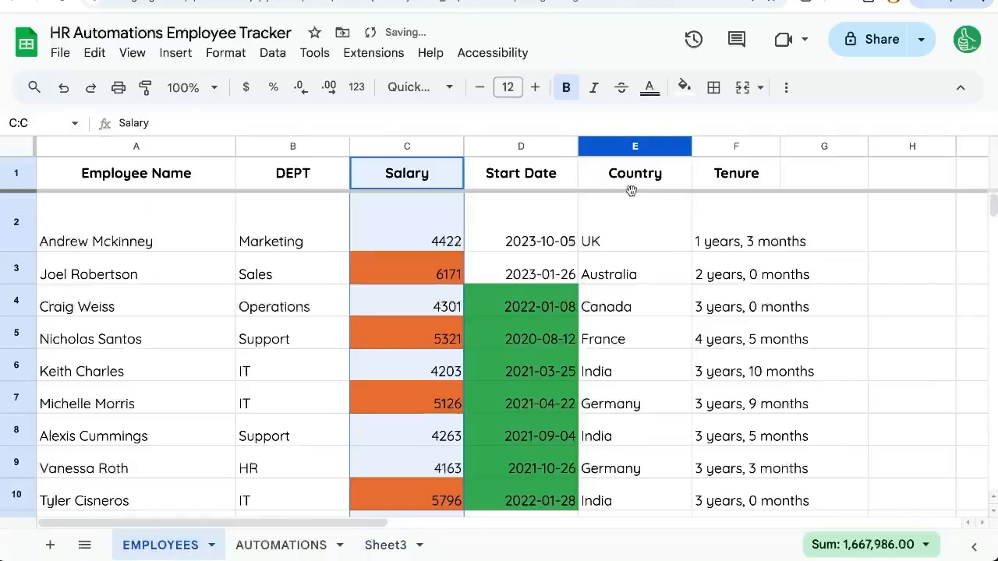
Correct the COUNTIF range in B2 of Sheet3 to EMPLOYEES!E:E so it counts the Country column
click(629, 184)
click(392, 525)
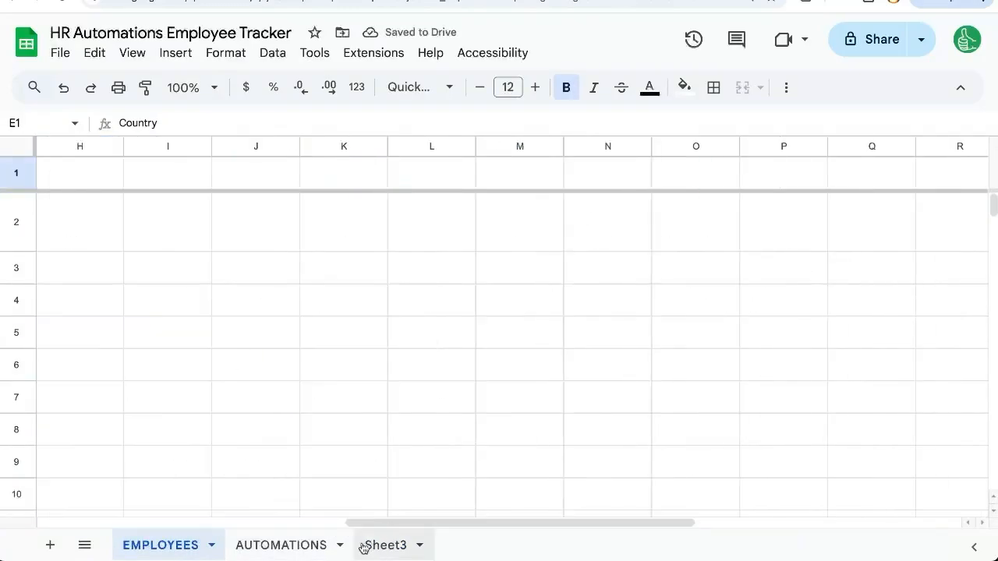
click(364, 548)
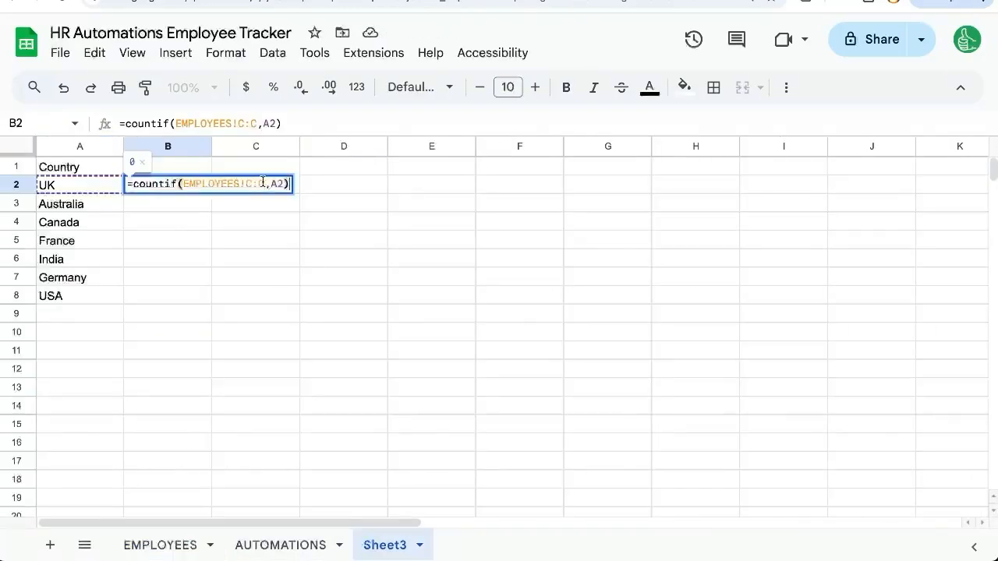
click(265, 187)
key(BackSpace)
key(BackSpace)
key(BackSpace)
text(E:E)
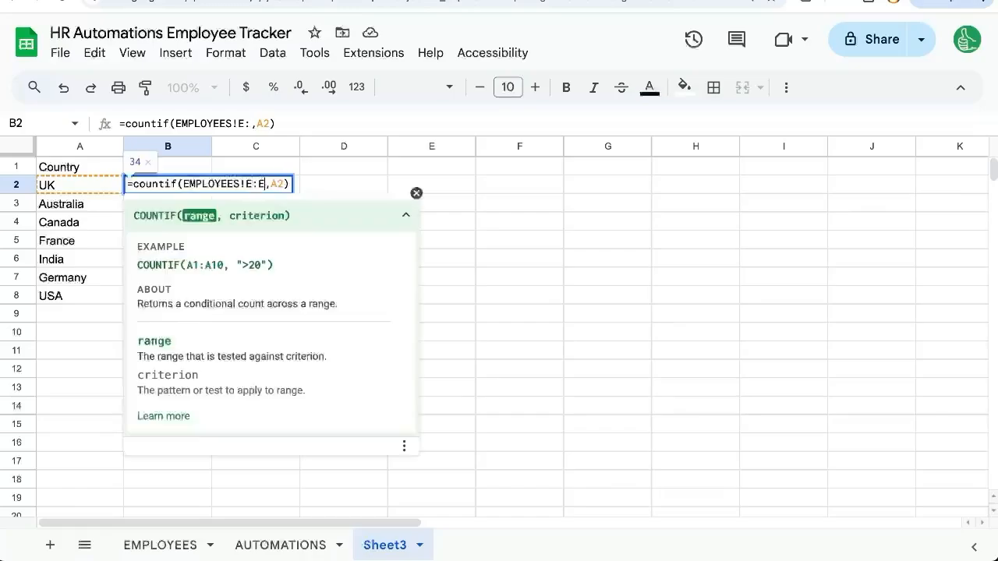
key(Return)
Copy the COUNTIF formula into B3:B8 for the remaining countries
key(ctrl+v)
key(Down)
key(ctrl+v)
key(Down)
key(ctrl+v)
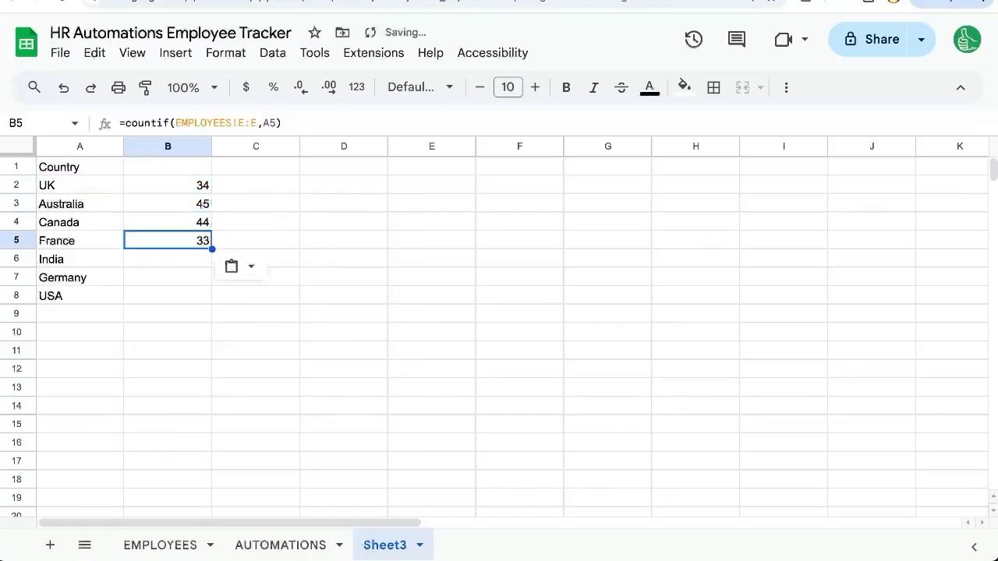
key(Down)
key(ctrl+v)
key(Down)
key(ctrl+v)
key(Down)
key(ctrl+v)
key(Down)
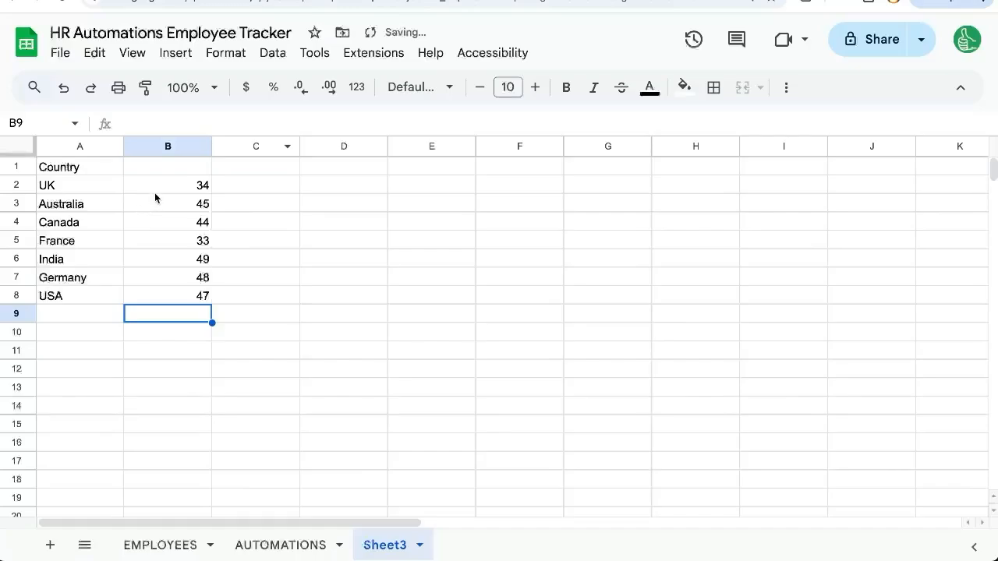
drag(152, 191, 80, 298)
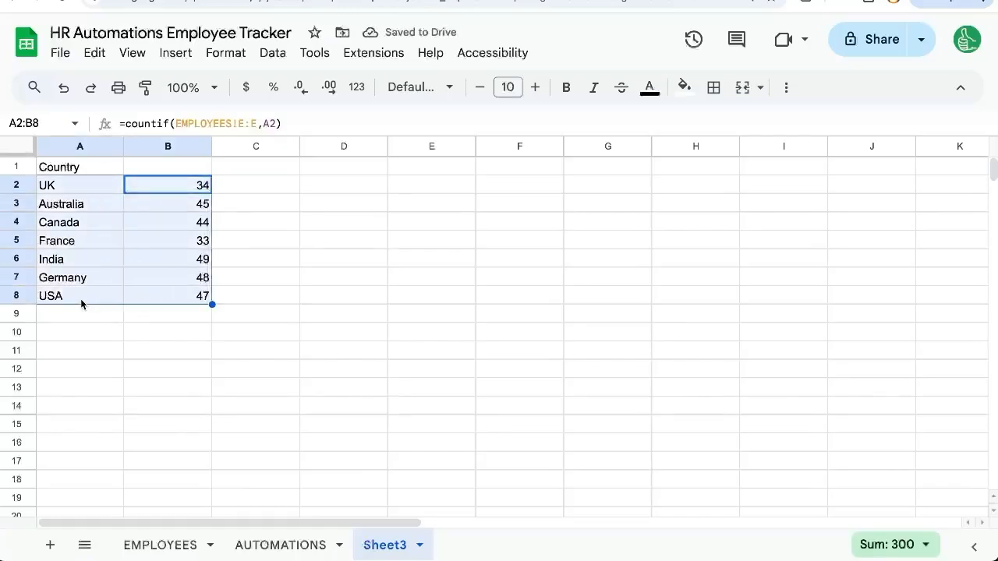
drag(83, 187, 70, 297)
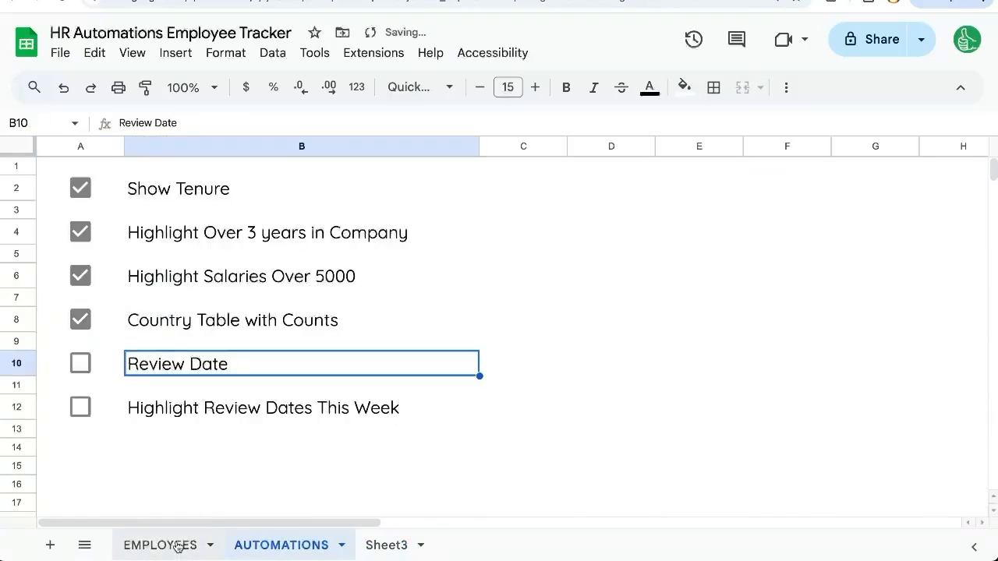
Add a Review header in G1 of the EMPLOYEES sheet, reusing the Tenure header's formatting
click(179, 547)
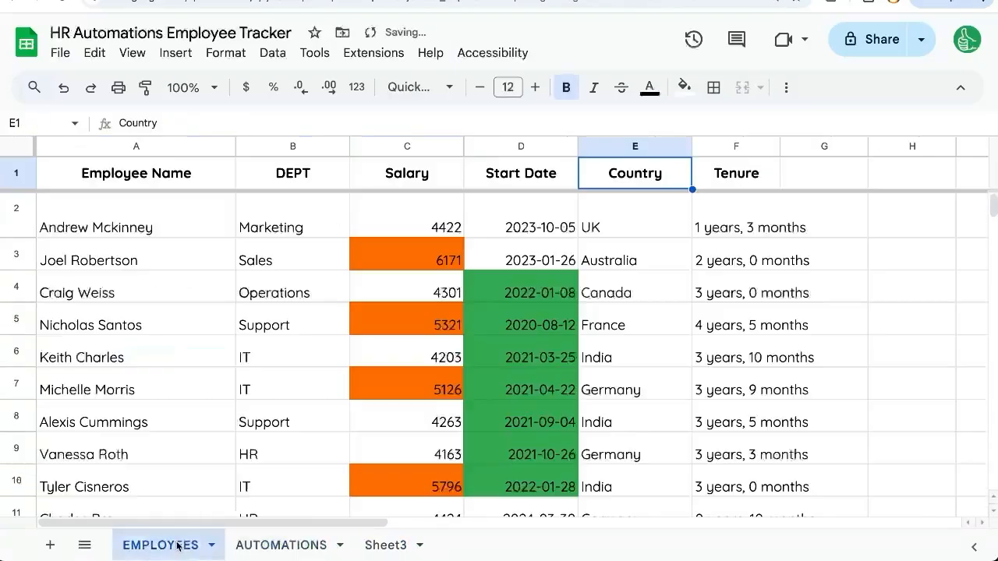
click(753, 184)
key(ctrl+c)
click(845, 184)
key(ctrl+v)
text(Review)
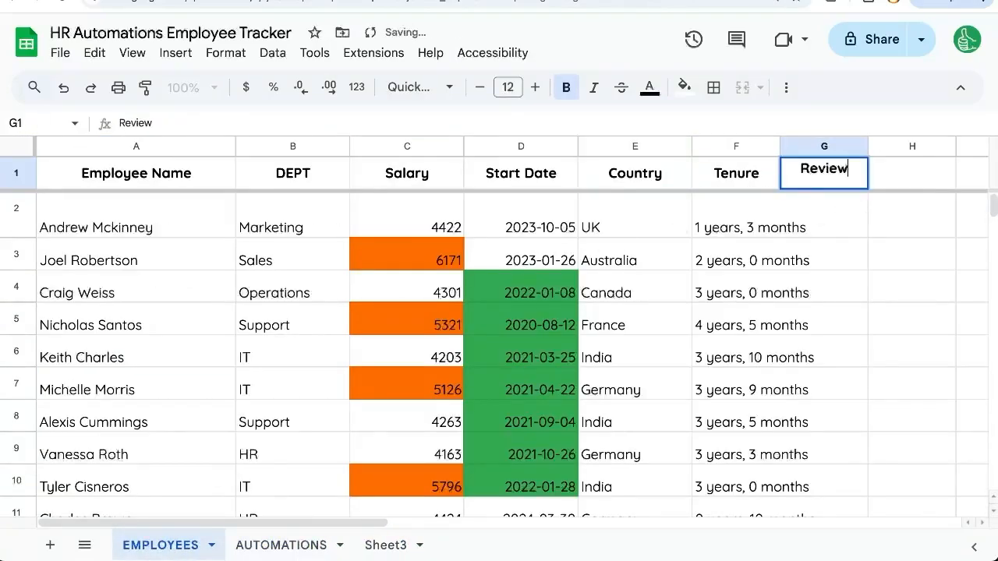
key(Return)
Enter =EDATE(D2,12) in G2 to calculate a review date 12 months after the start date
text(=)
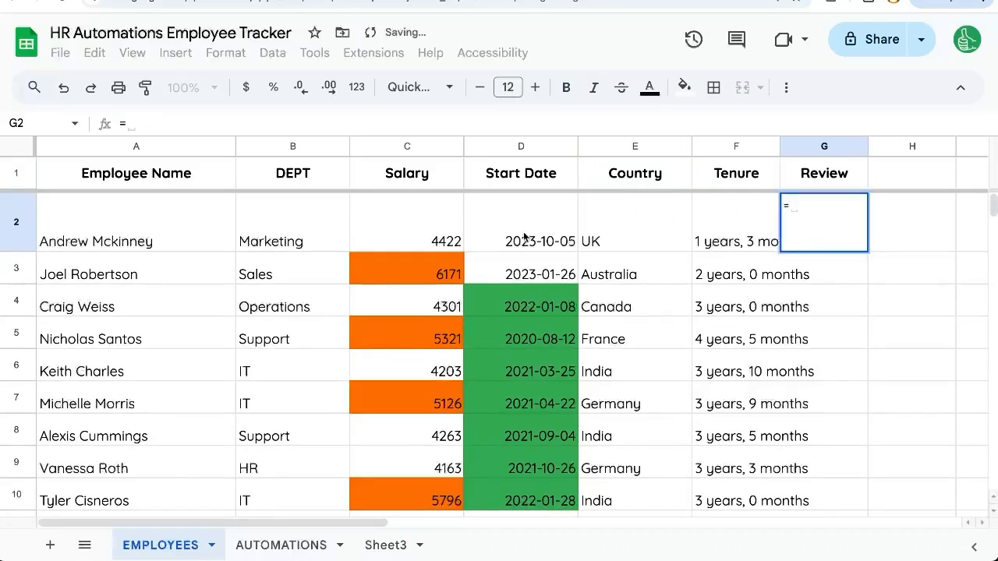
text(ED)
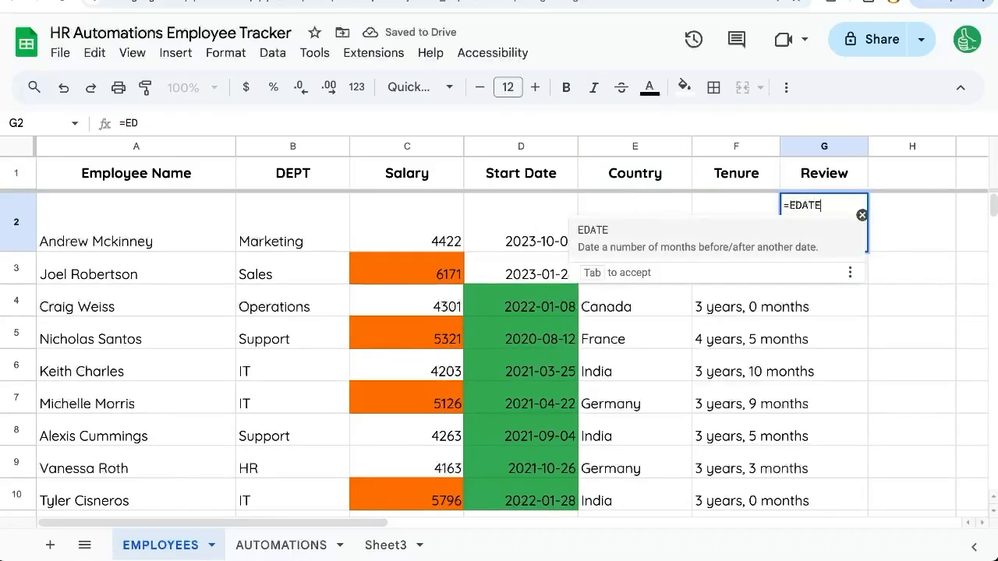
key(Tab)
click(522, 221)
text(,)
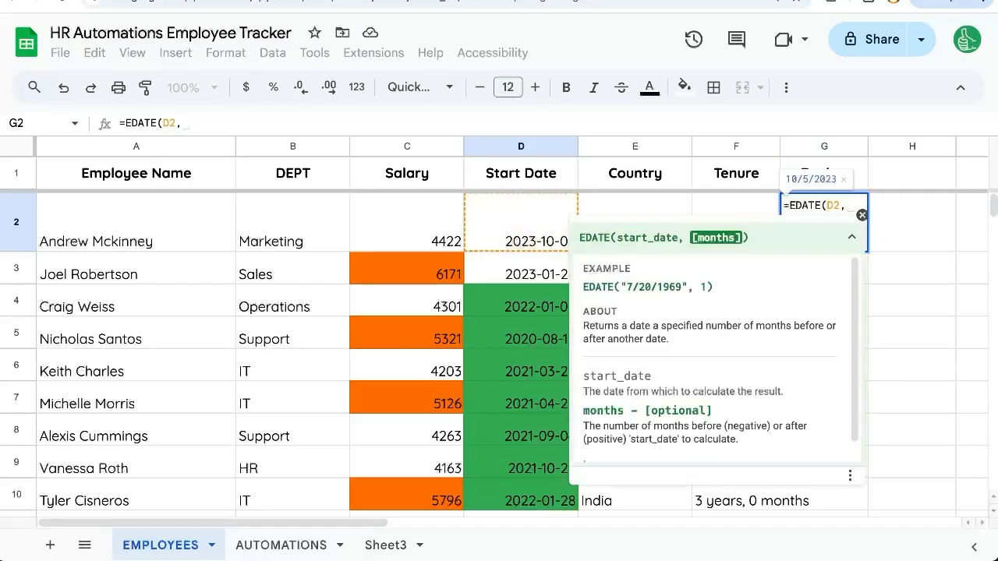
text(12))
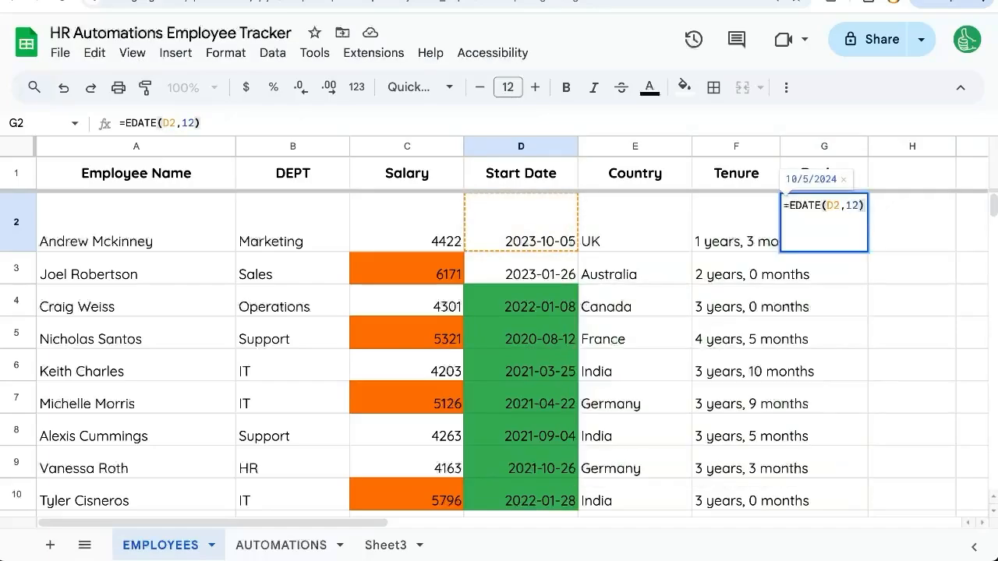
key(Return)
Copy the EDATE formula down the rest of the Review column
key(Up)
key(ctrl+c)
key(ctrl+shift+Down)
key(ctrl+v)
key(ctrl+Up)
key(Down)
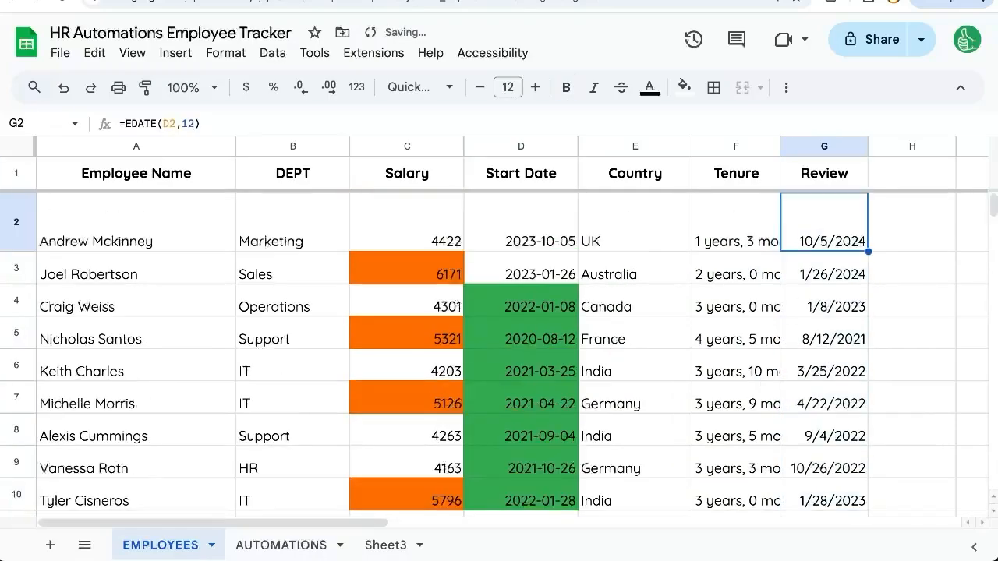
Compare the first few review dates with the corresponding start dates
key(Down)
drag(841, 281, 836, 368)
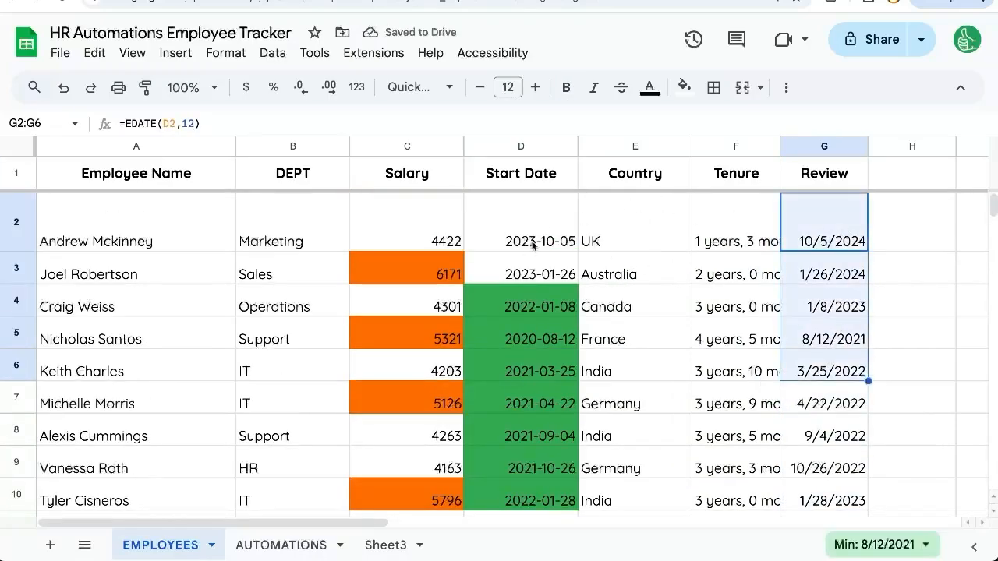
click(514, 245)
drag(513, 248, 516, 310)
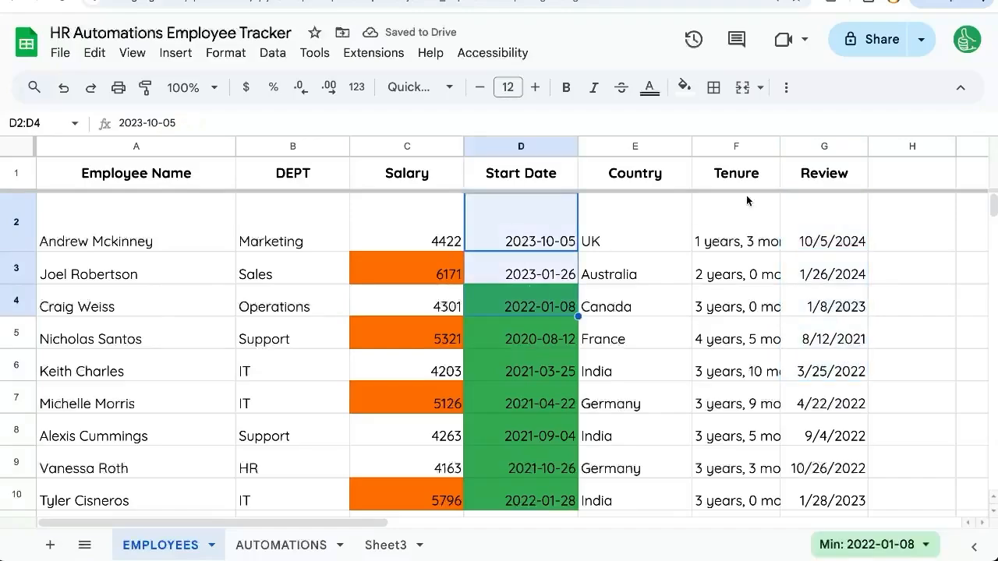
Tick the Review Date checkbox on the AUTOMATIONS sheet and return to the first review date on the EMPLOYEES sheet
click(281, 545)
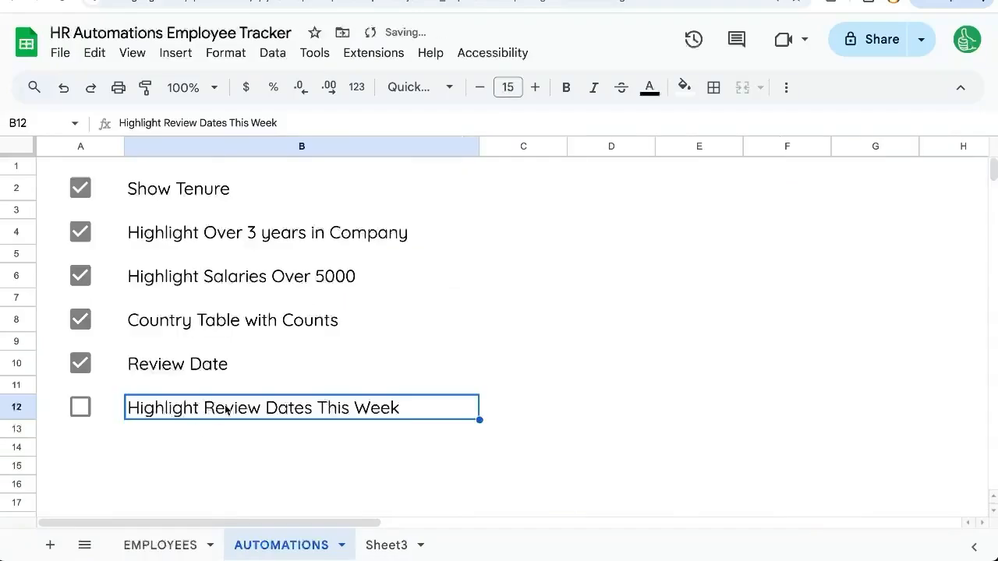
click(171, 548)
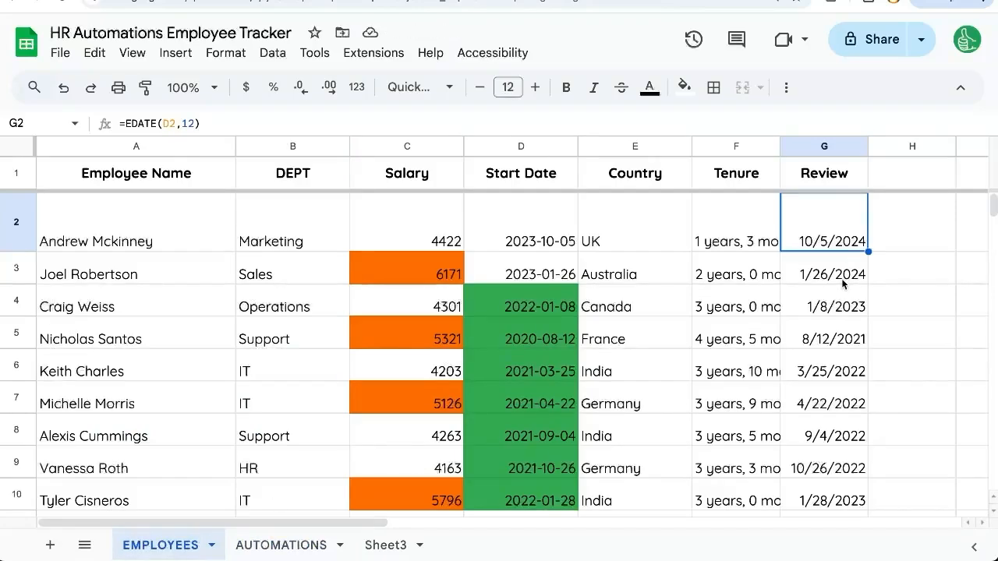
drag(514, 243, 511, 366)
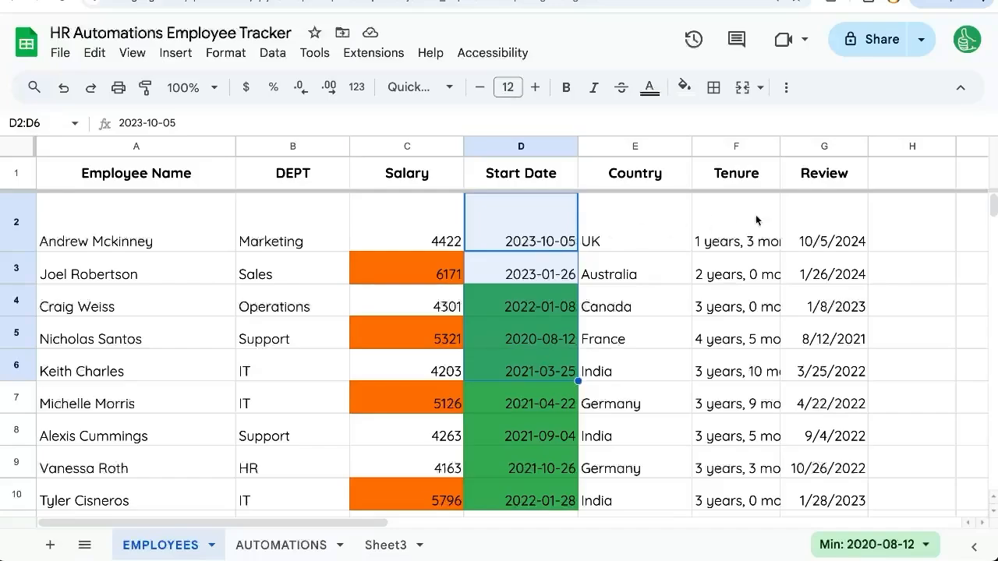
click(817, 223)
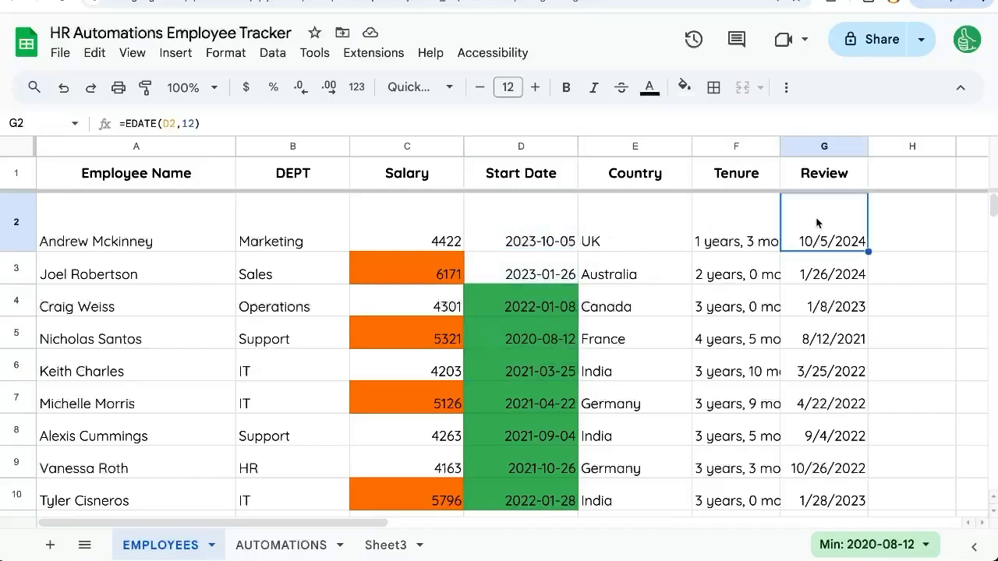
Create a conditional format rule for the Review column with the custom formula =WEEKNUM(G1)=WEEKNUM(TODAY())
click(821, 147)
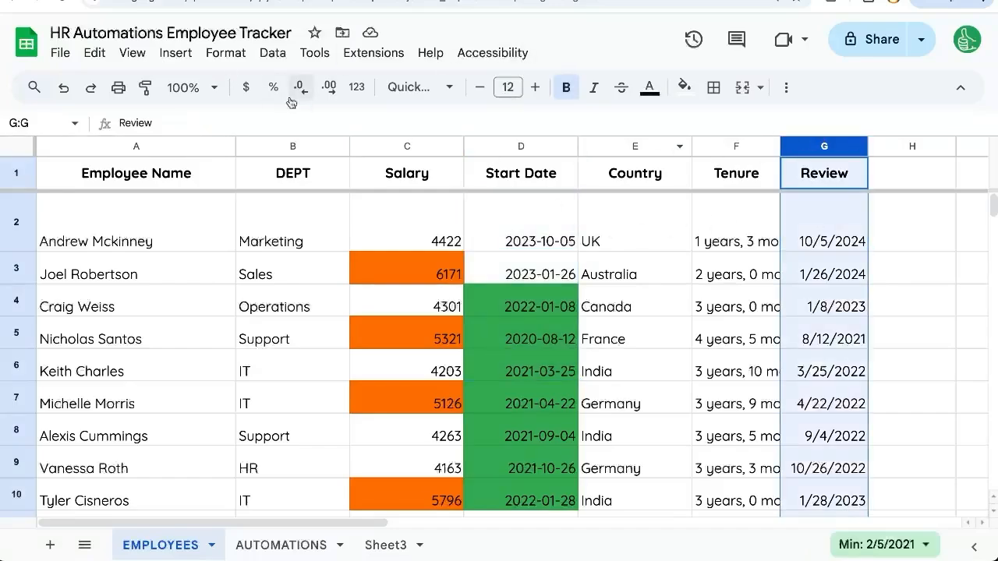
click(222, 53)
click(269, 377)
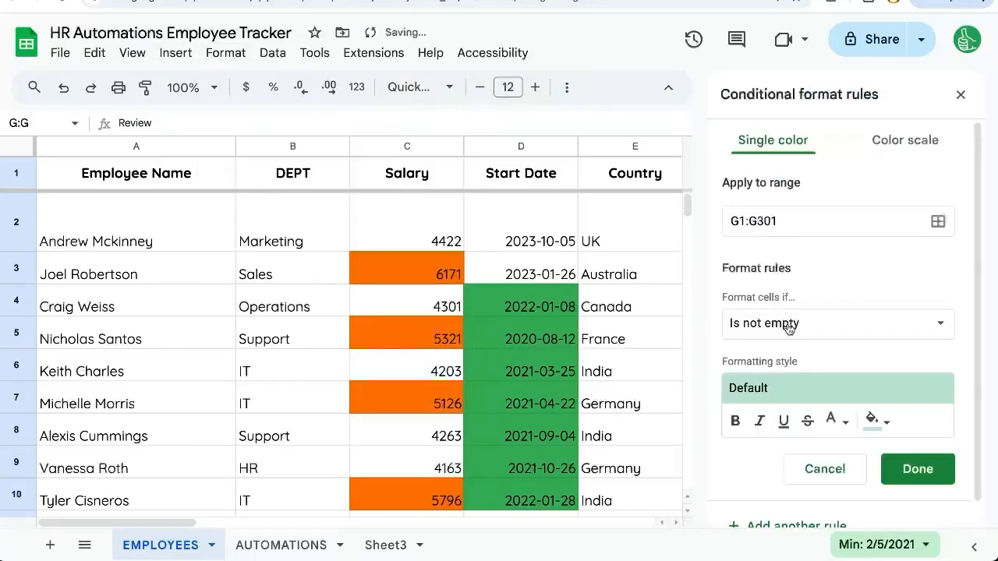
click(791, 328)
scroll(791, 328, down, 5)
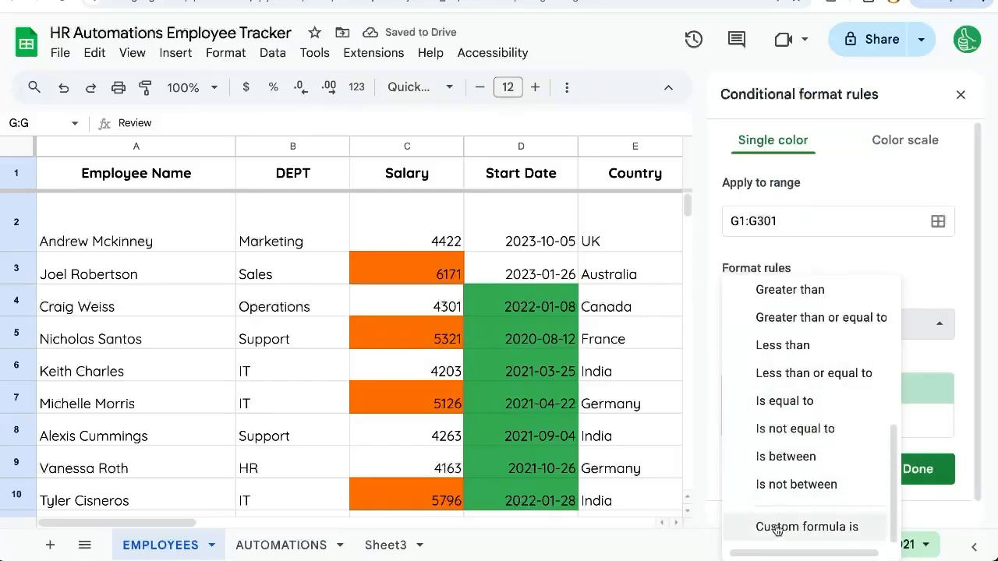
click(775, 527)
click(784, 363)
text(=WE)
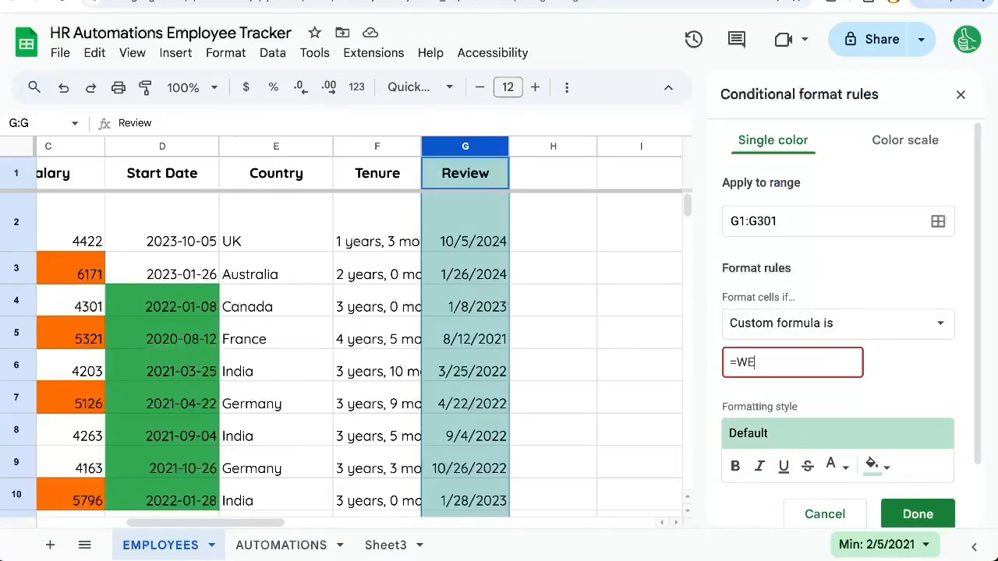
text(EKNUM(G1)=WEE)
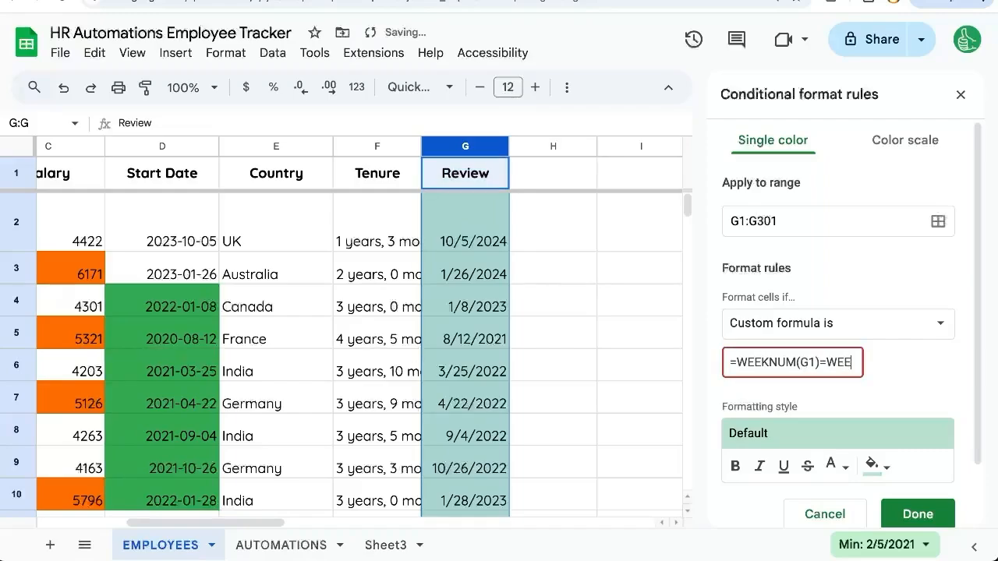
text(KNUM(TODAY()))
Set the review date rule's fill color to magenta, check the highlighted dates, and save the rule
scroll(461, 310, down, 10)
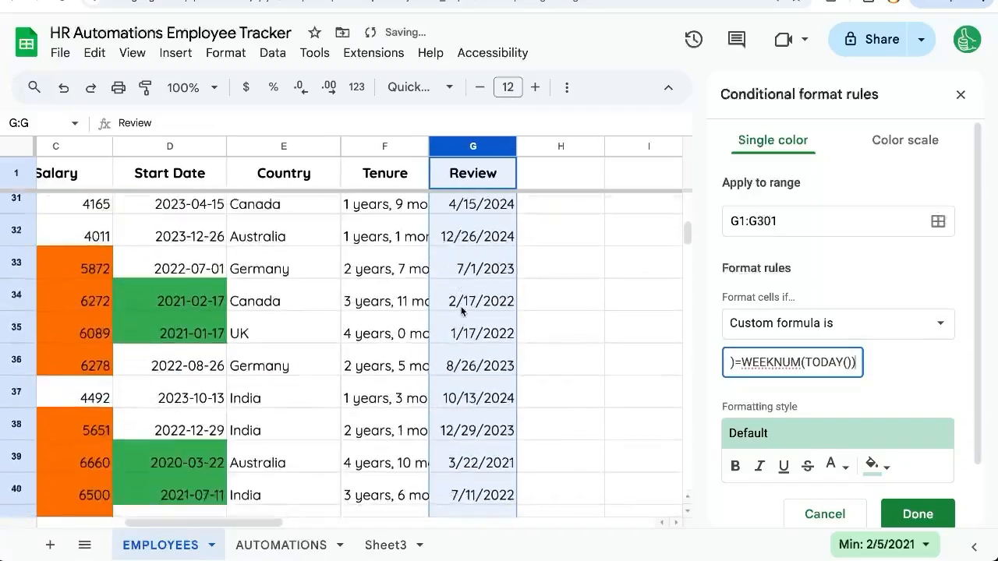
scroll(462, 310, down, 20)
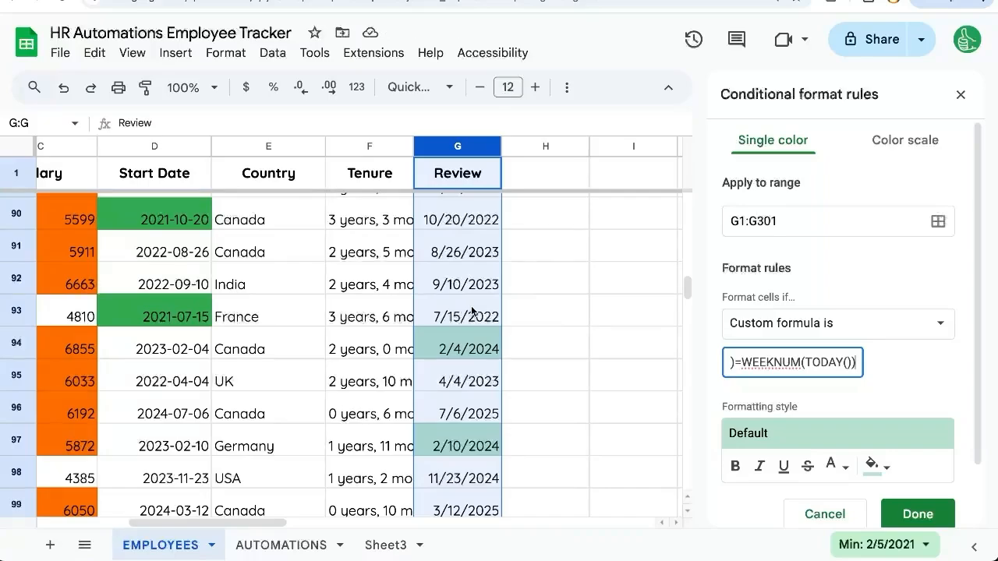
click(873, 465)
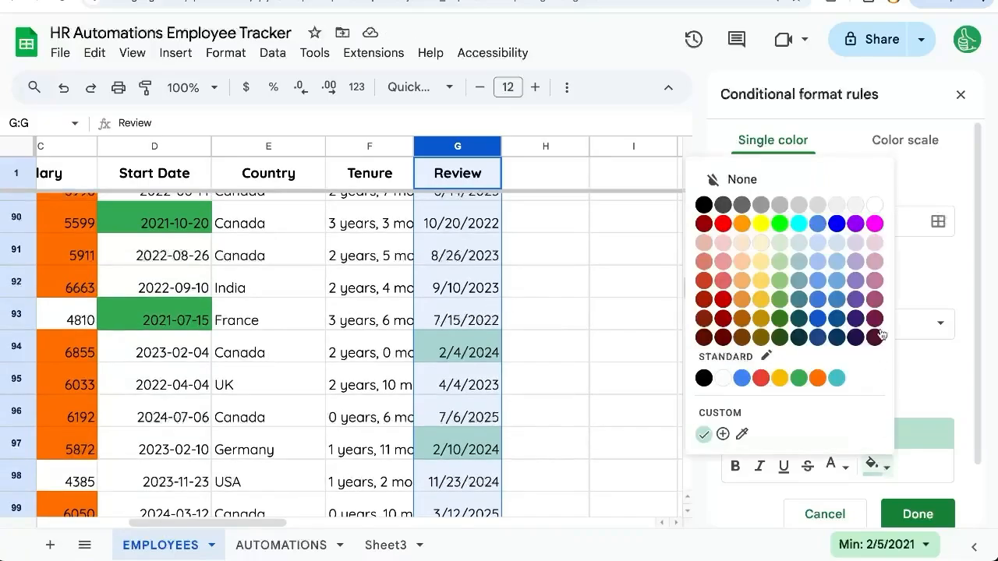
click(875, 224)
scroll(482, 274, up, 5)
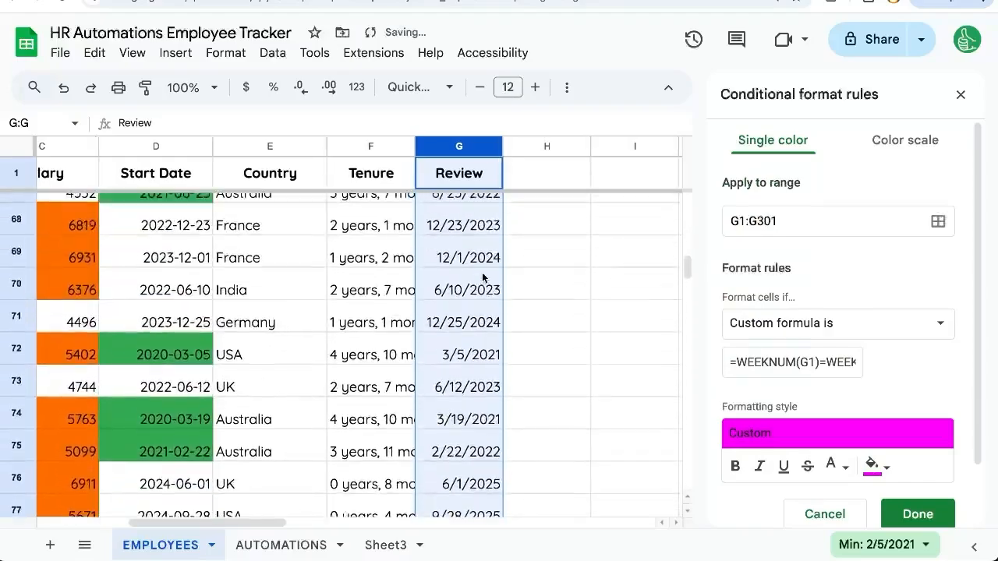
scroll(482, 275, down, 1)
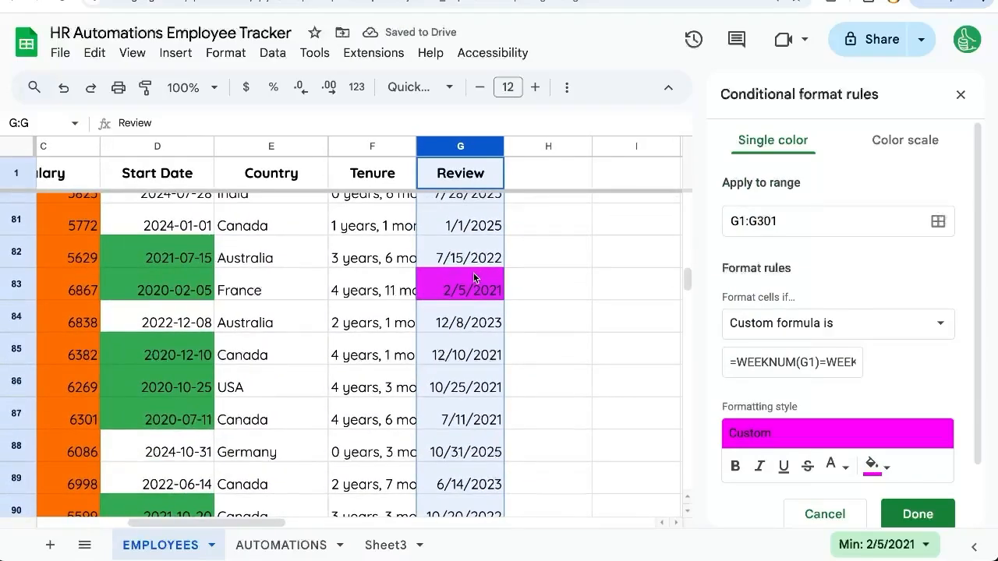
scroll(477, 276, down, 2)
scroll(474, 277, down, 20)
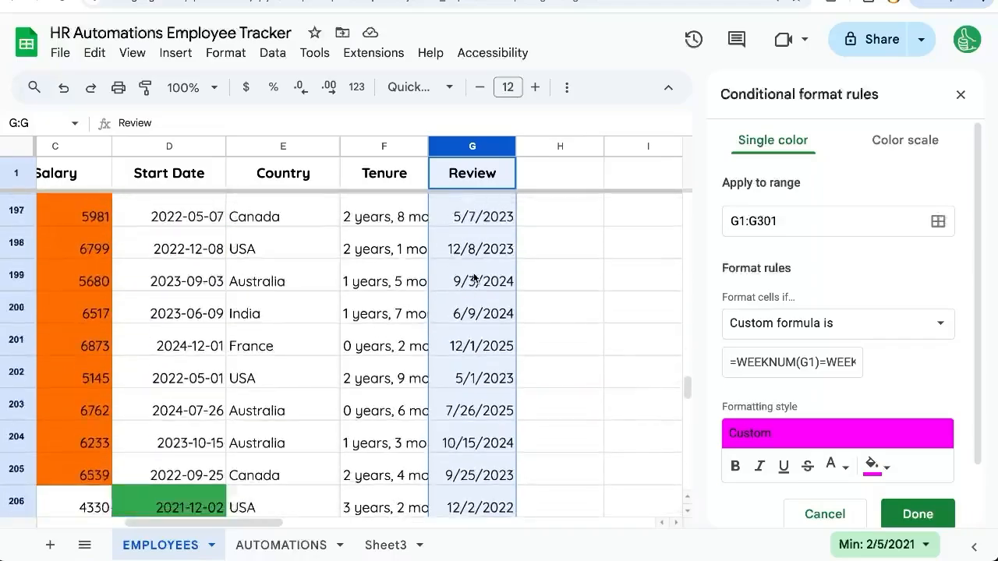
scroll(474, 278, down, 15)
scroll(474, 278, up, 3)
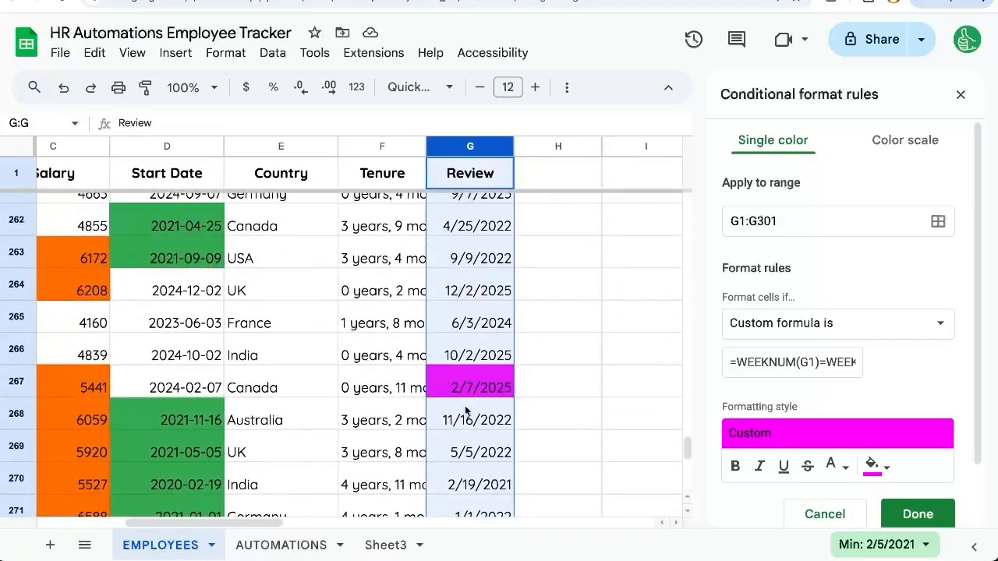
click(917, 514)
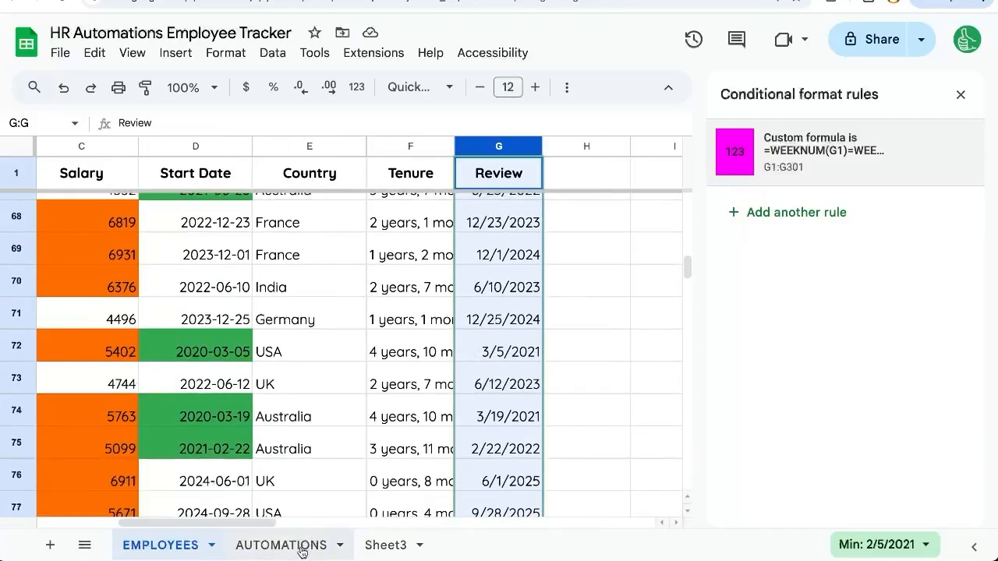
Tick the Highlight Review Dates This Week checkbox on the AUTOMATIONS sheet and select the checklist items in B2:B12
click(300, 545)
click(80, 409)
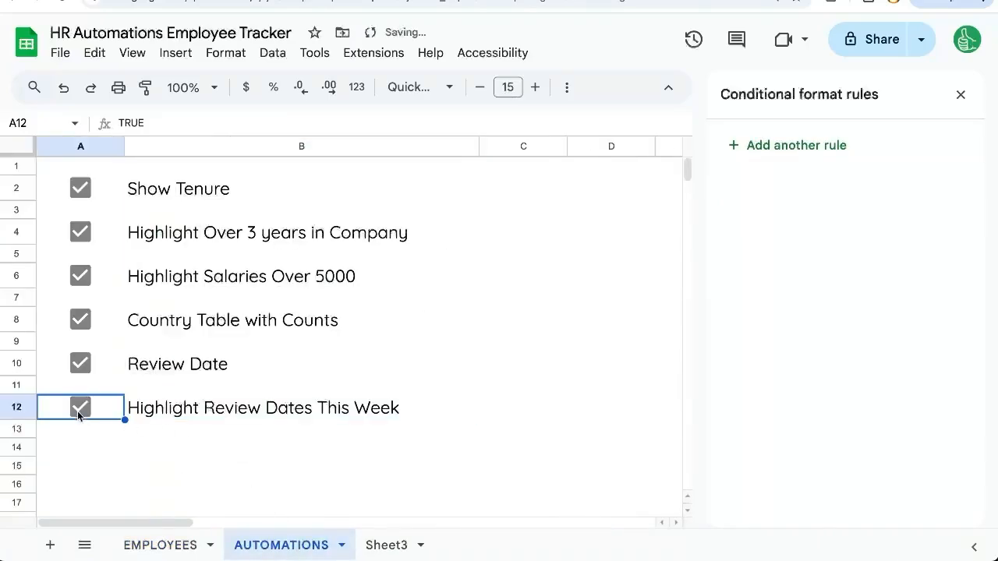
drag(184, 187, 230, 409)
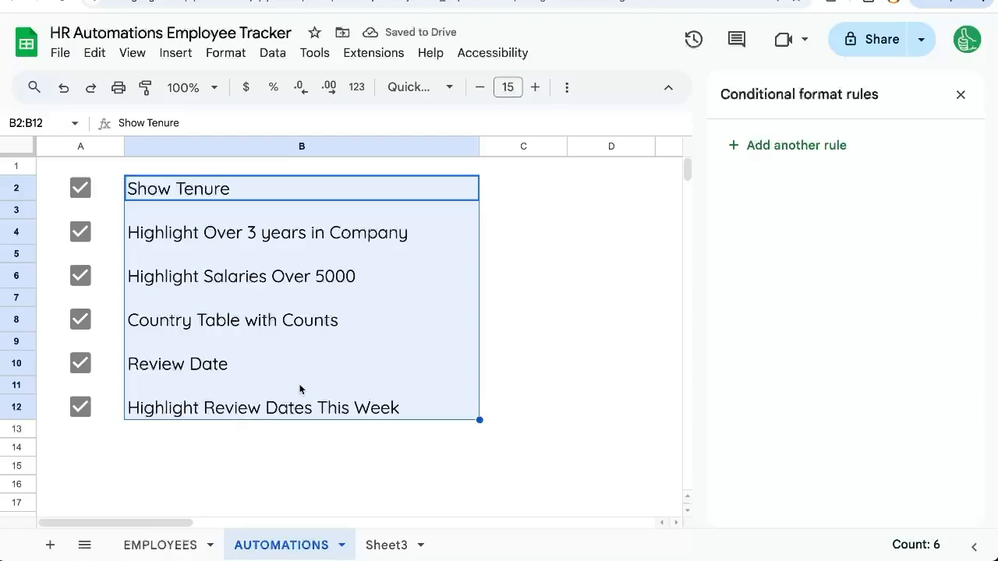